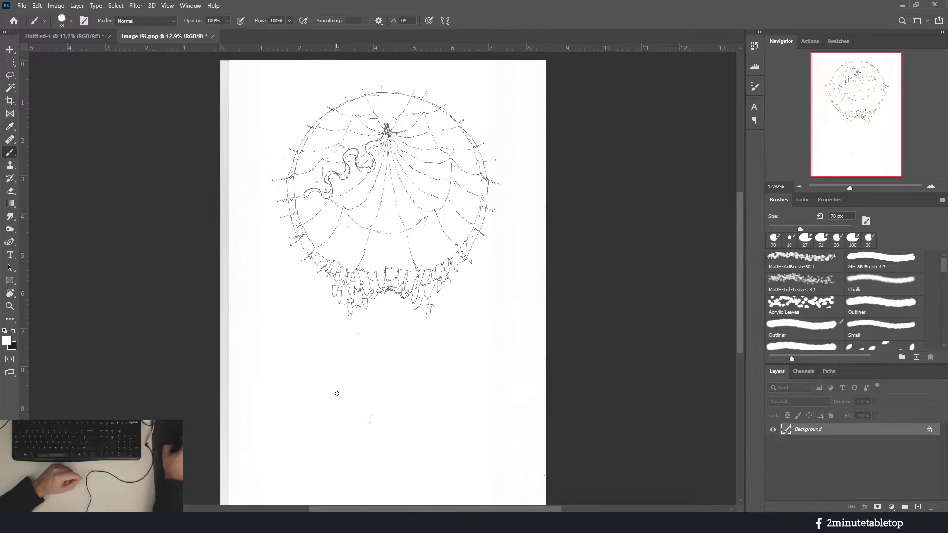
Fit the sketch page in the window, zoom to 25%, and undo the last change
{"action": "scroll", "coordinate": [377, 429], "scroll_direction": "up", "scroll_amount": 5}
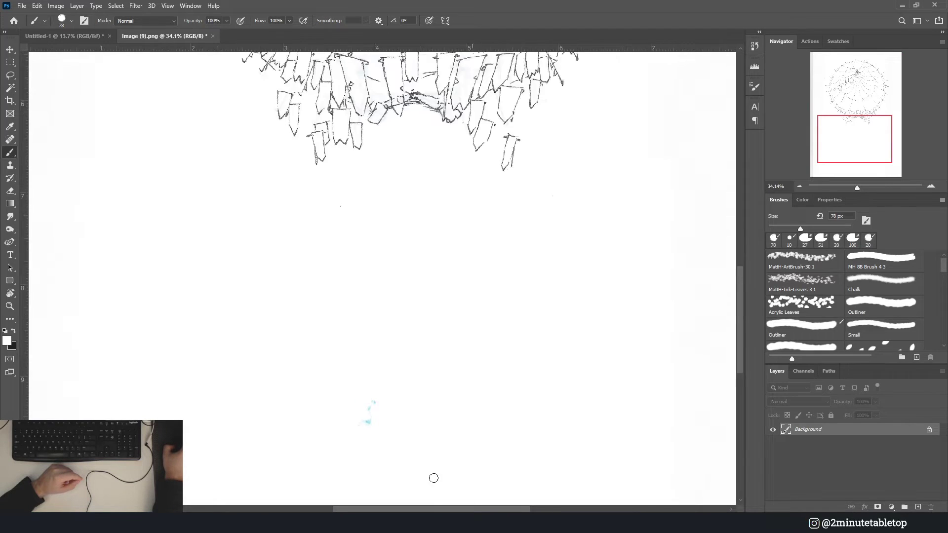
{"action": "scroll", "coordinate": [388, 292], "scroll_direction": "up", "scroll_amount": 5}
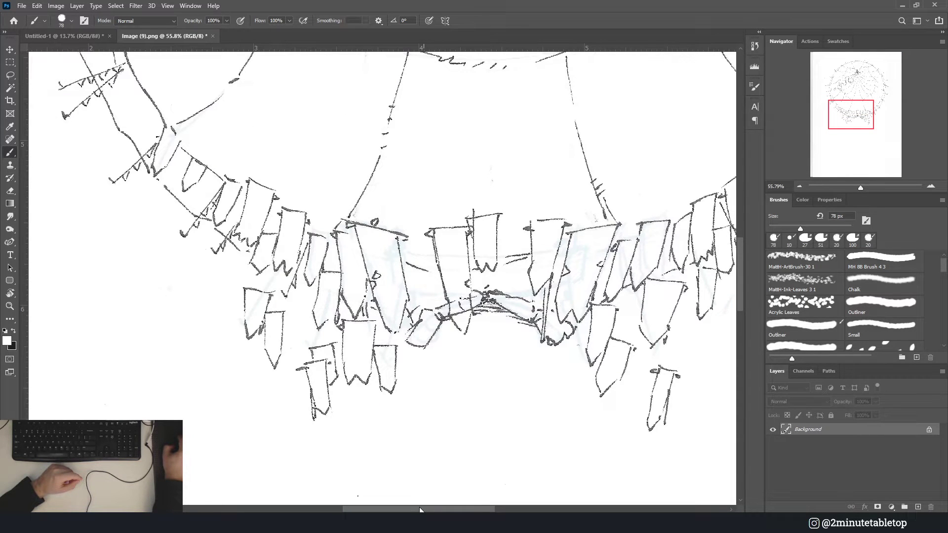
{"action": "left_click_drag", "start_coordinate": [419, 508], "coordinate": [309, 508]}
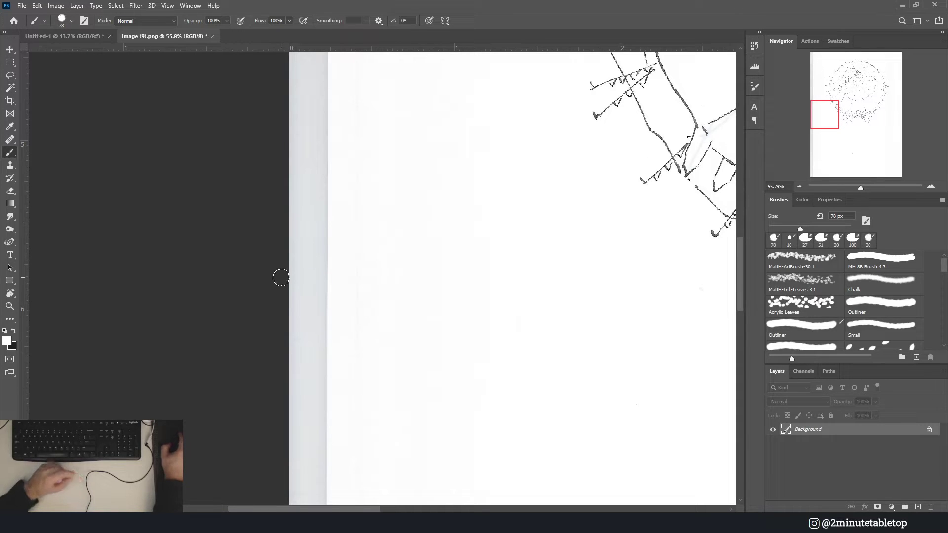
{"action": "key", "text": "ctrl+0"}
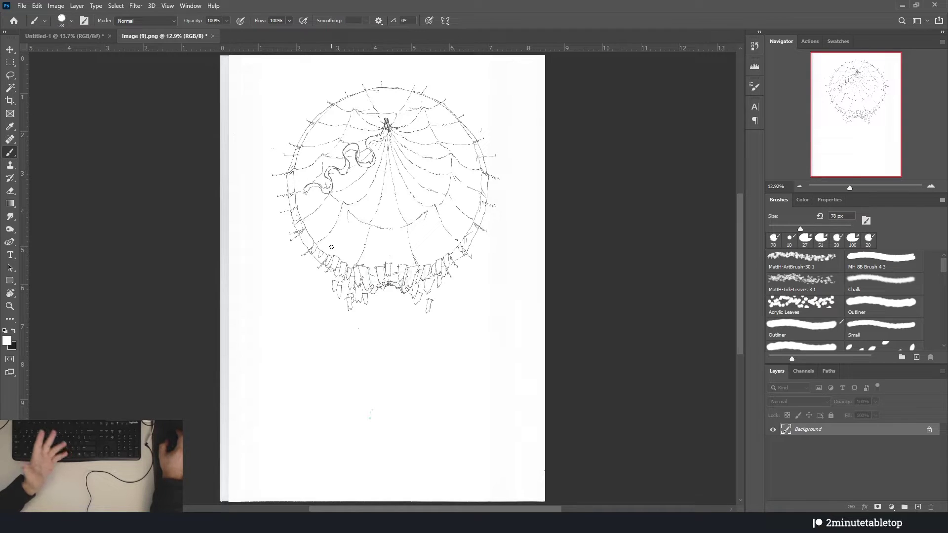
{"action": "key", "text": "ctrl+plus"}
{"action": "key", "text": "ctrl+plus"}
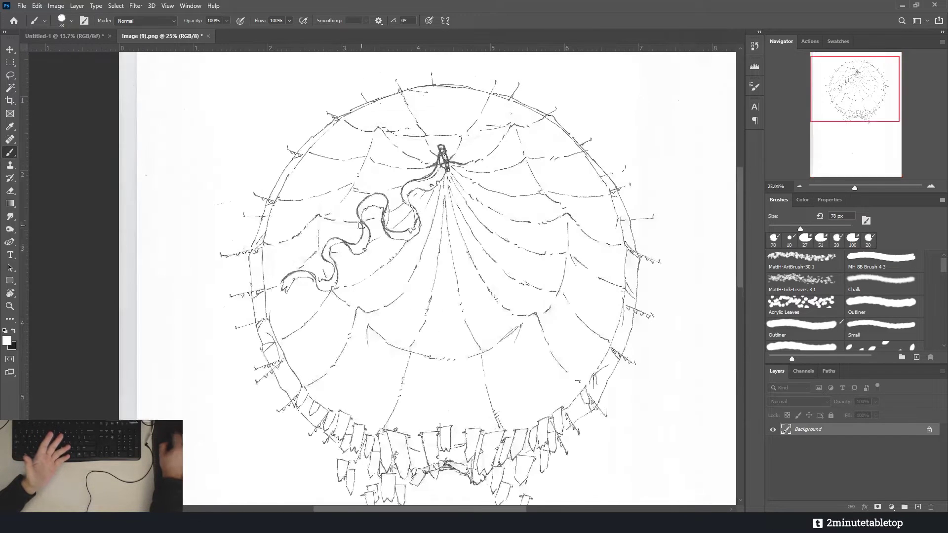
{"action": "key", "text": "ctrl+z"}
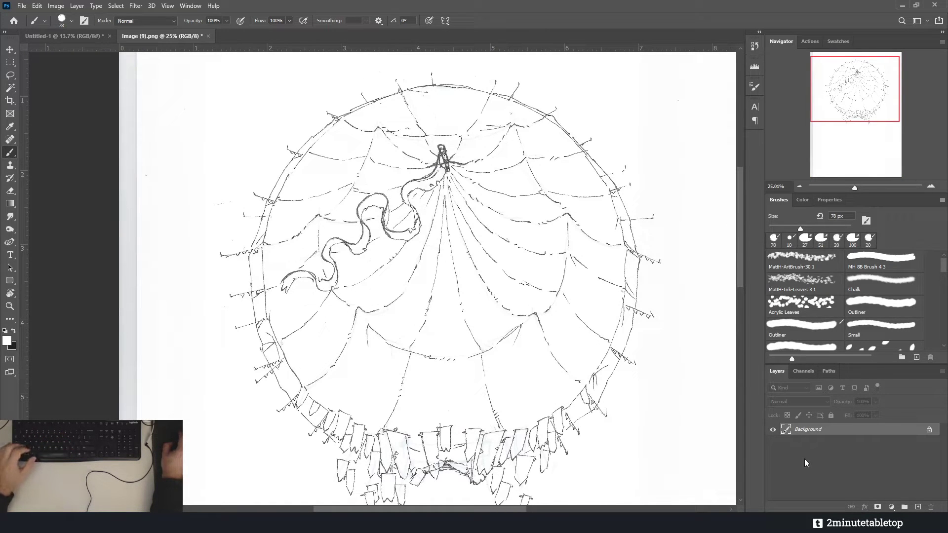
Set the foreground colour to pink-red, then test it with a stroke and undo it
{"action": "left_click", "coordinate": [6, 339]}
{"action": "left_click", "coordinate": [699, 202]}
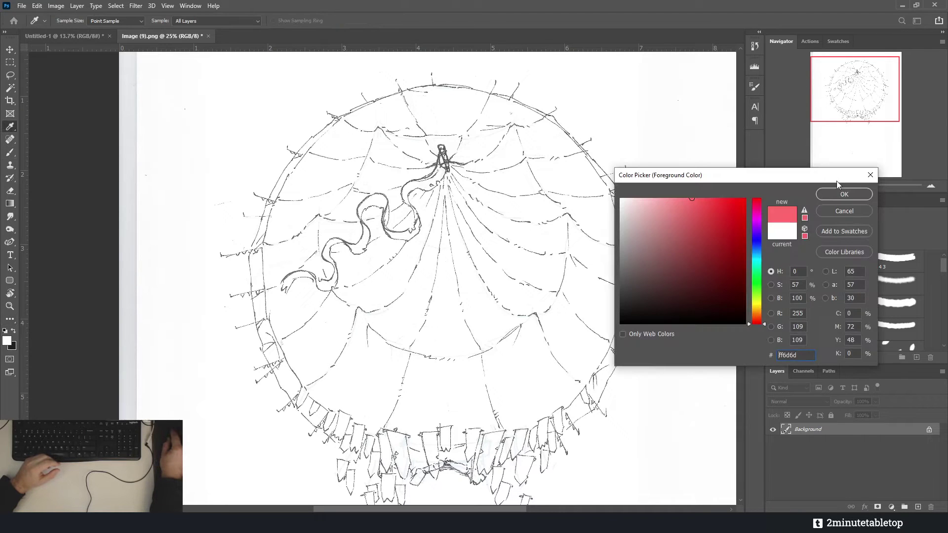
{"action": "left_click", "coordinate": [840, 186]}
{"action": "left_click_drag", "start_coordinate": [436, 194], "coordinate": [480, 289]}
{"action": "key", "text": "ctrl+z"}
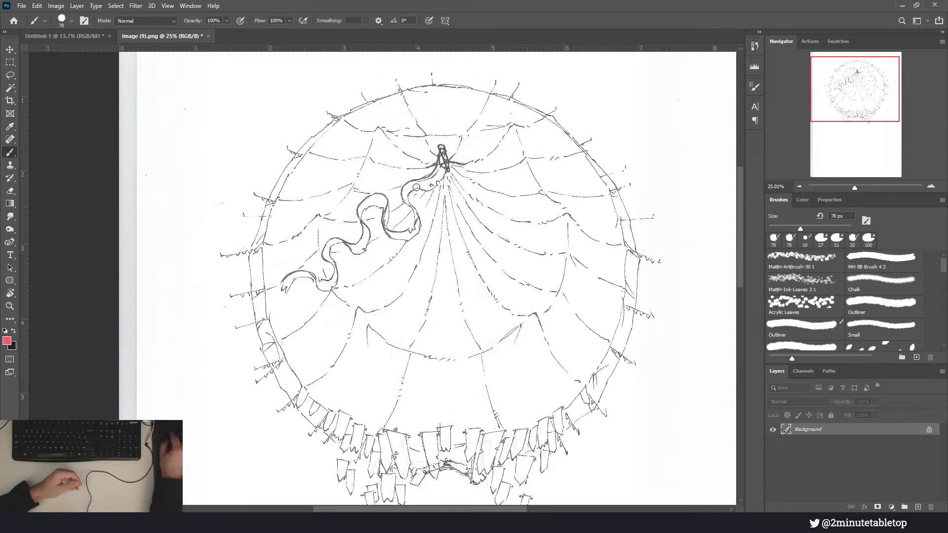
Convert the locked Background into Layer 0 and check its visibility toggle
{"action": "left_click", "coordinate": [928, 431]}
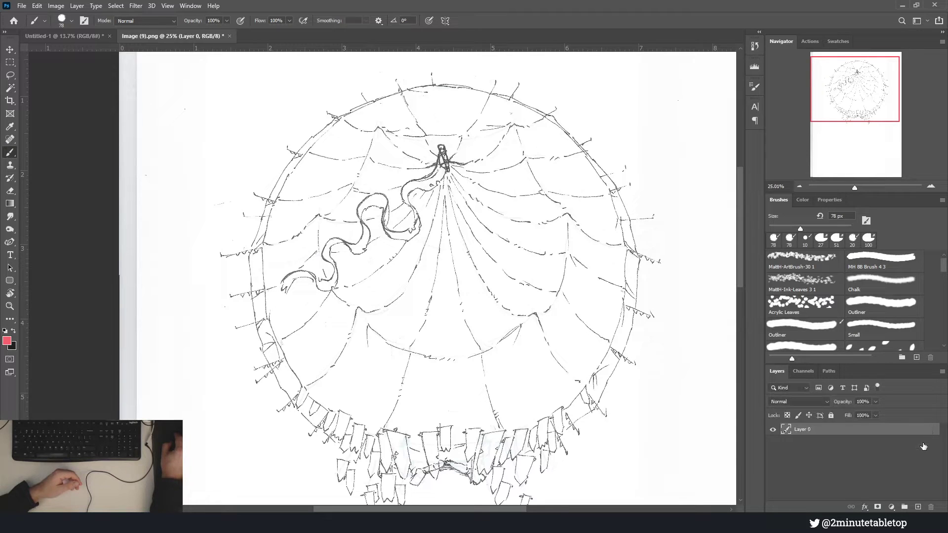
{"action": "left_click", "coordinate": [786, 446]}
{"action": "left_click", "coordinate": [779, 431]}
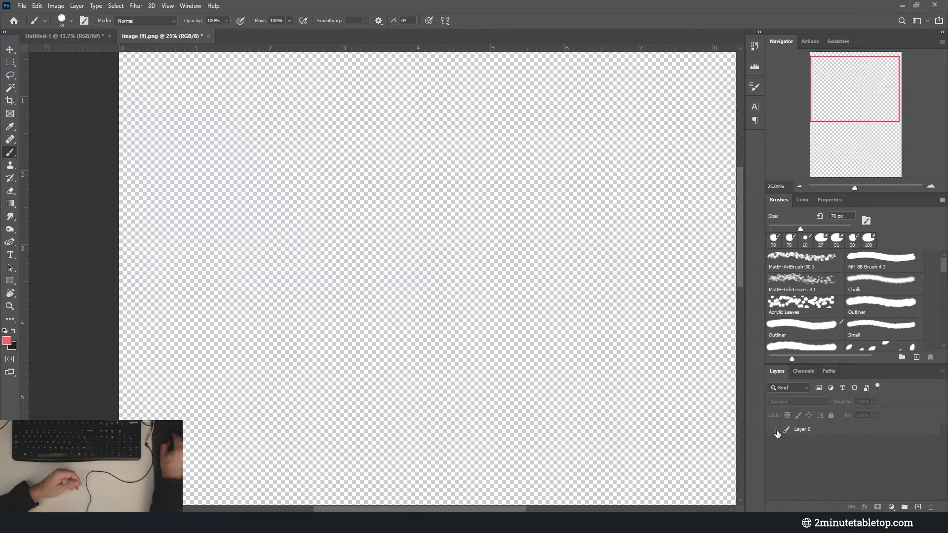
{"action": "left_click", "coordinate": [779, 431]}
{"action": "left_click", "coordinate": [859, 431]}
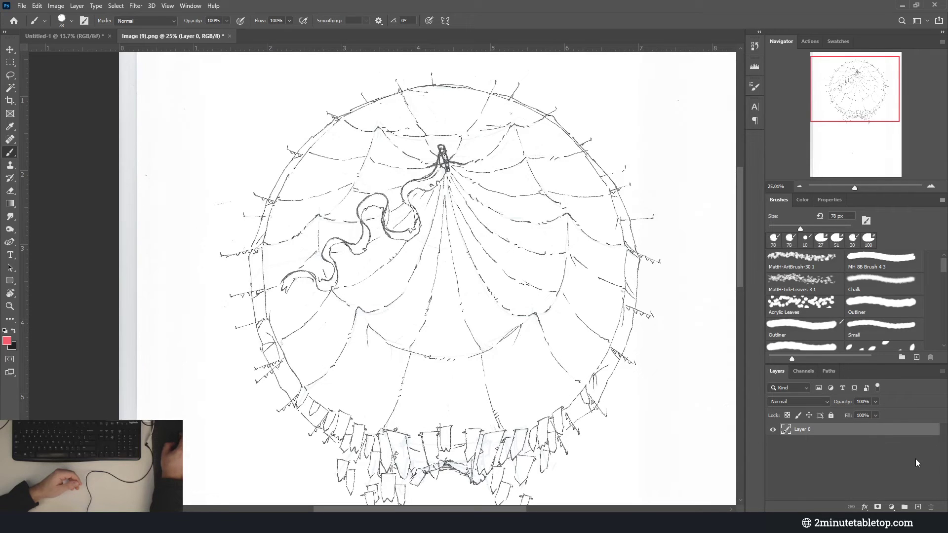
{"action": "left_click", "coordinate": [793, 401]}
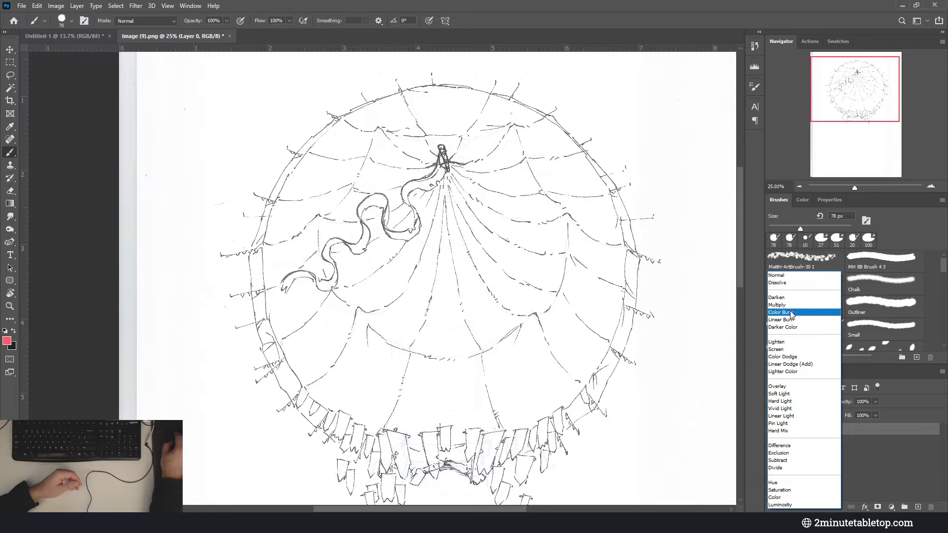
Set Layer 0 to Multiply, move Layer 1 beneath it, and test a red stroke, then undo it
{"action": "left_click", "coordinate": [777, 304]}
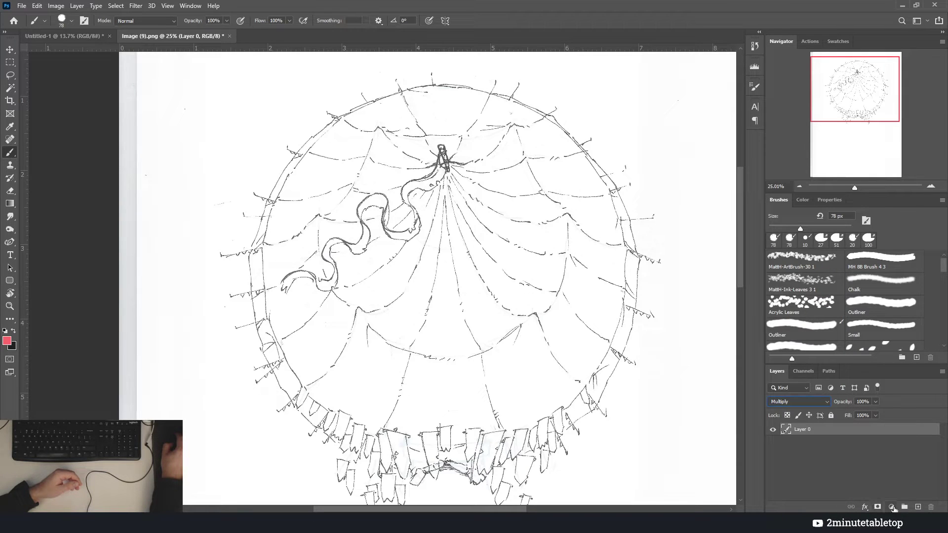
{"action": "left_click_drag", "start_coordinate": [810, 437], "coordinate": [810, 448]}
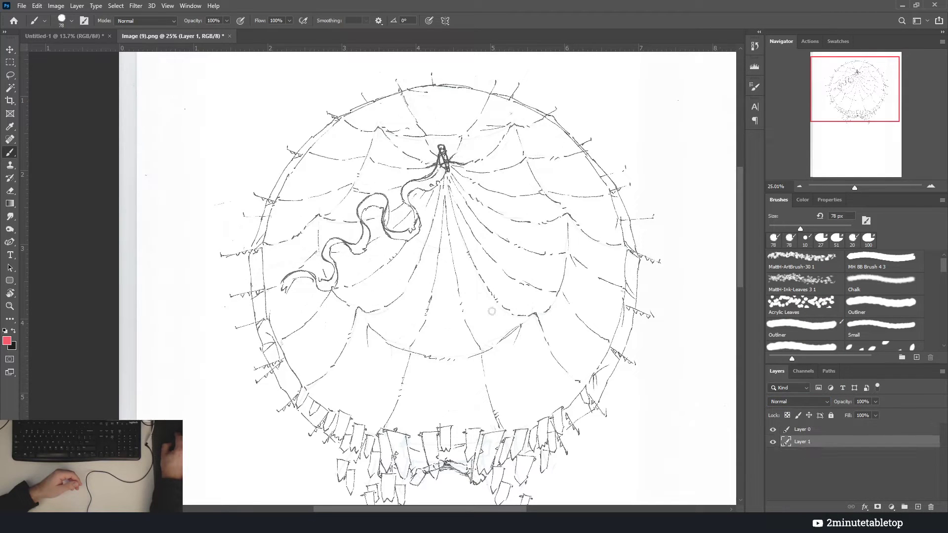
{"action": "mouse_move", "coordinate": [356, 263]}
{"action": "left_mouse_down"}
{"action": "mouse_move", "coordinate": [349, 242]}
{"action": "mouse_move", "coordinate": [434, 208]}
{"action": "mouse_move", "coordinate": [296, 217]}
{"action": "mouse_move", "coordinate": [375, 257]}
{"action": "mouse_move", "coordinate": [420, 217]}
{"action": "left_mouse_up"}
{"action": "scroll", "coordinate": [396, 191], "scroll_direction": "up", "scroll_amount": 3}
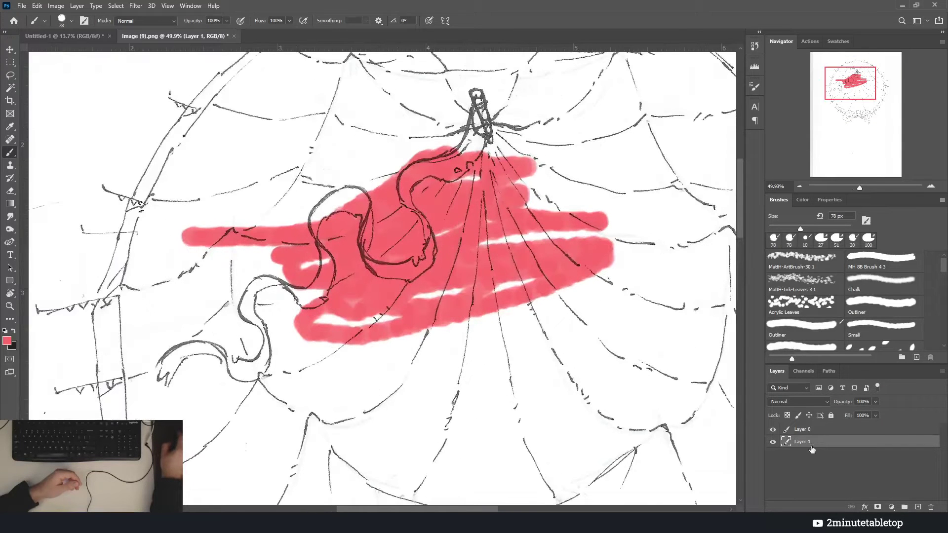
{"action": "left_click", "coordinate": [806, 432]}
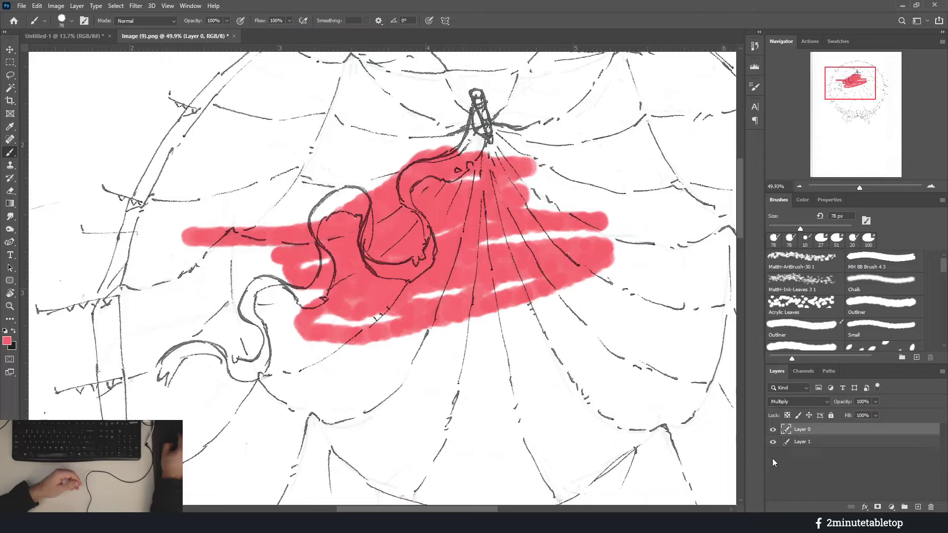
{"action": "key", "text": "ctrl+z"}
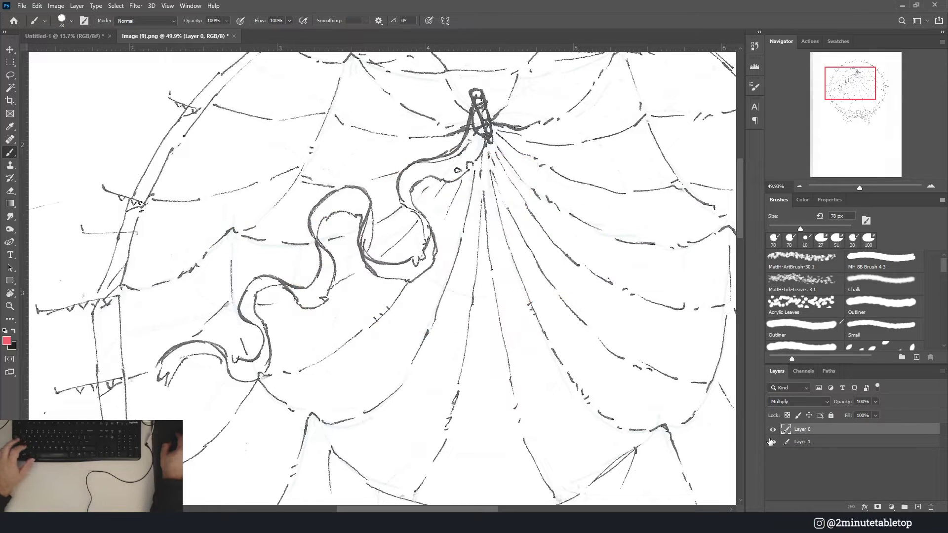
{"action": "scroll", "coordinate": [257, 267], "scroll_direction": "down", "scroll_amount": 3}
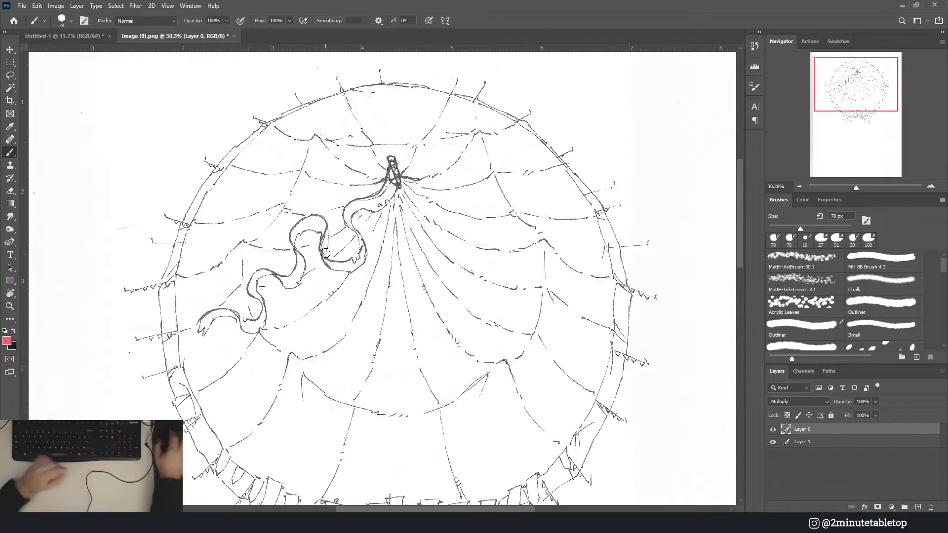
{"action": "scroll", "coordinate": [326, 257], "scroll_direction": "down", "scroll_amount": 5}
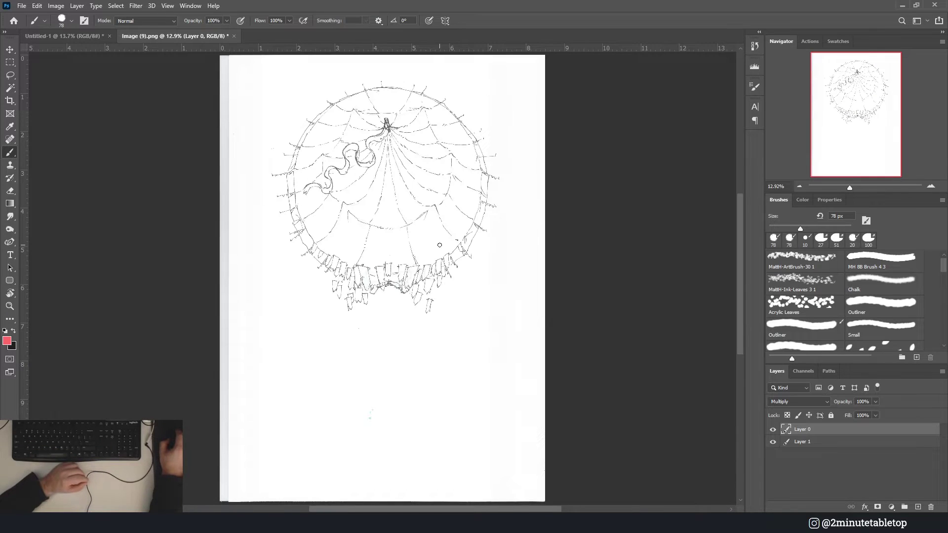
Start a new document from File > New, keeping inches as the width unit
{"action": "left_click", "coordinate": [22, 7]}
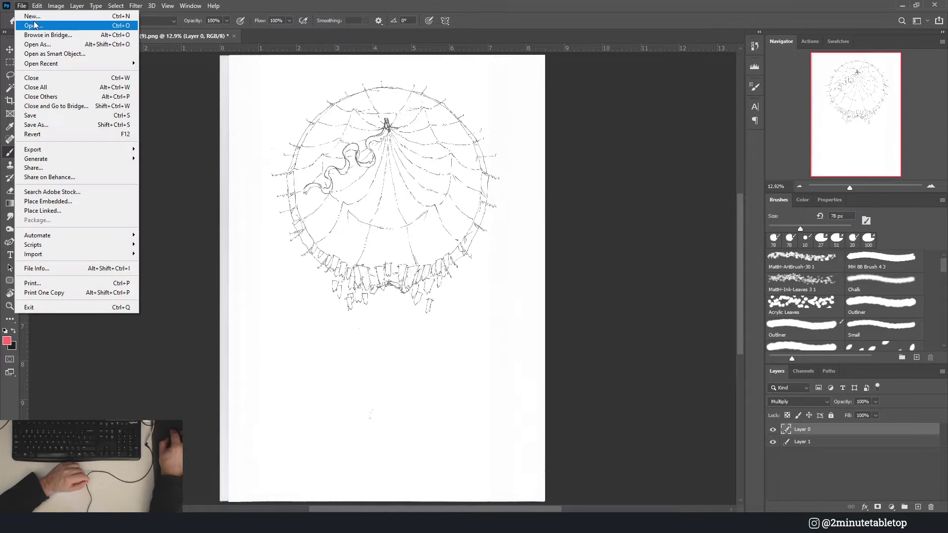
{"action": "left_click", "coordinate": [28, 16]}
{"action": "left_click_drag", "start_coordinate": [379, 77], "coordinate": [491, 122]}
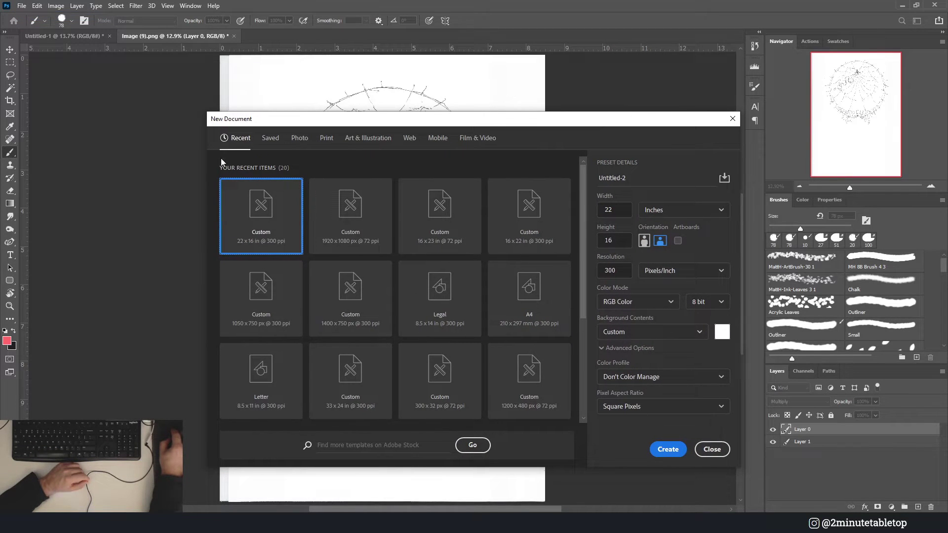
{"action": "left_click_drag", "start_coordinate": [334, 121], "coordinate": [269, 121]}
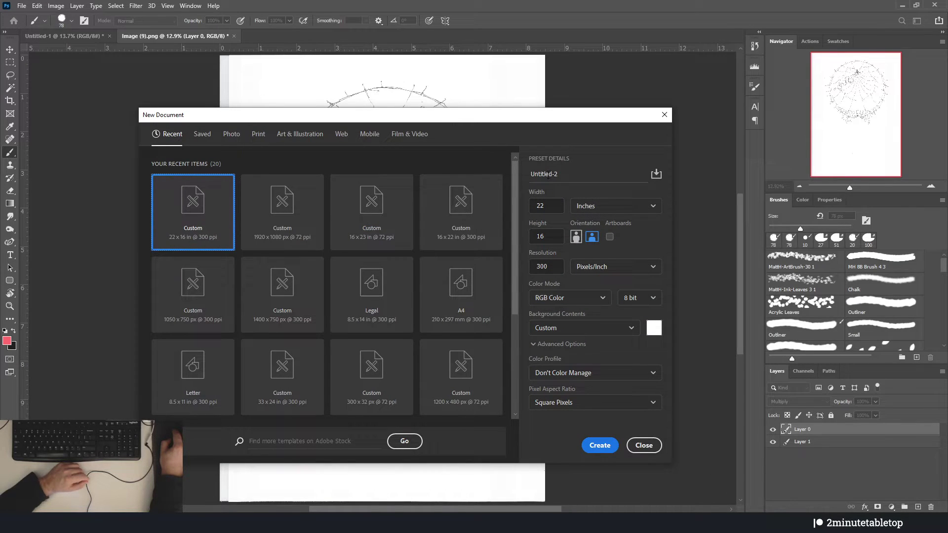
{"action": "left_click", "coordinate": [574, 207]}
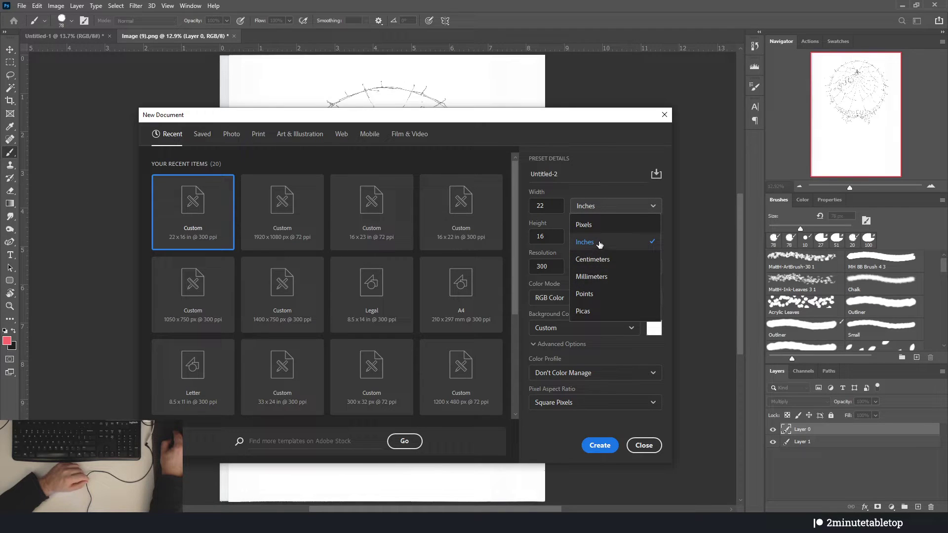
{"action": "left_click", "coordinate": [578, 249]}
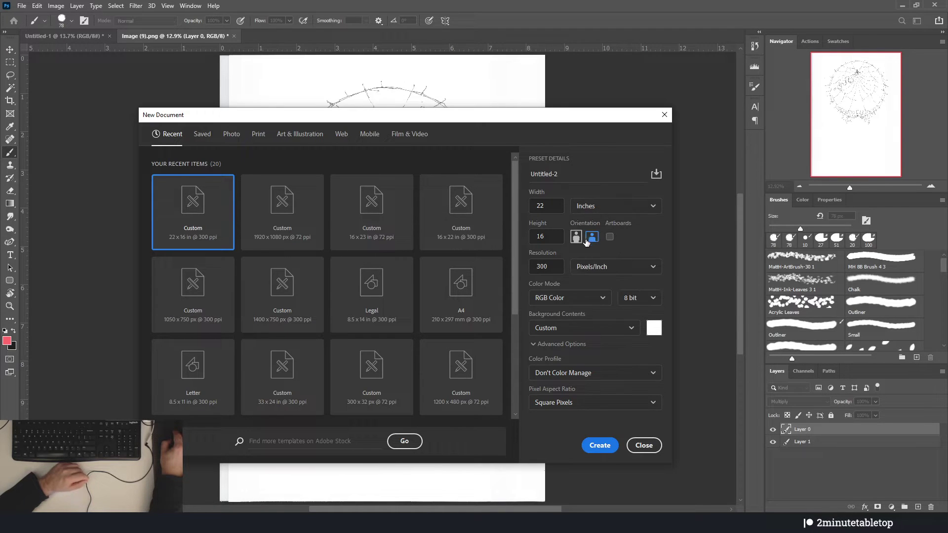
Enter width 32 in, height 44 in, and resolution 150 pixels/inch
{"action": "double_click", "coordinate": [540, 205]}
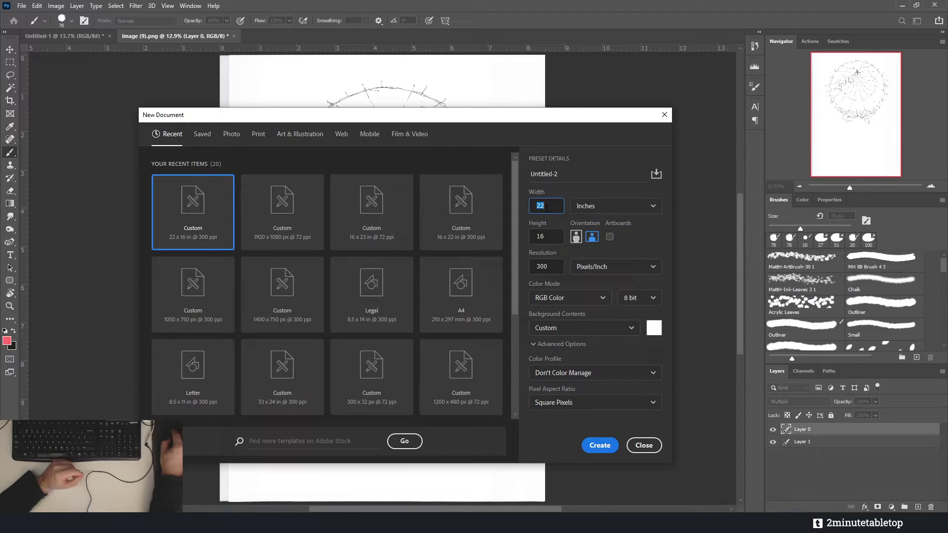
{"action": "left_click", "coordinate": [555, 203]}
{"action": "key", "text": "BackSpace"}
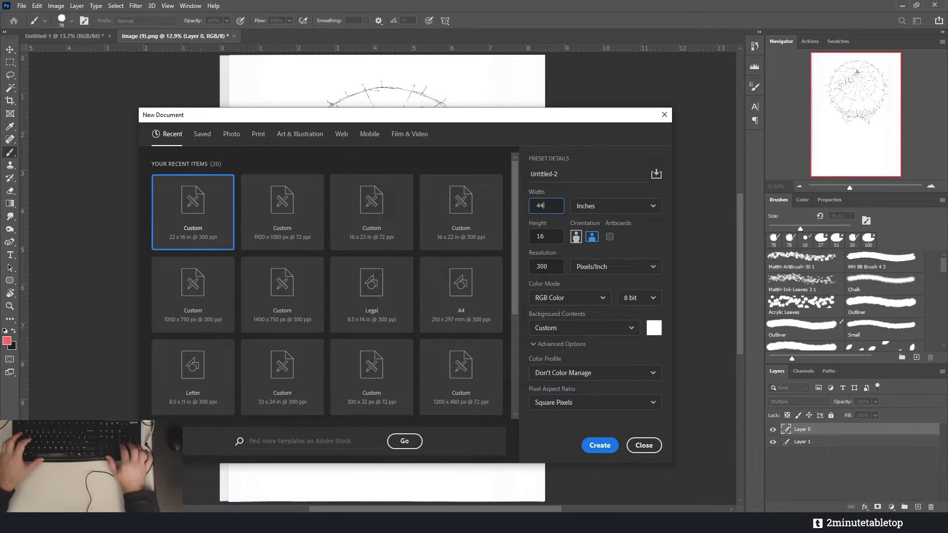
{"action": "type", "text": "32"}
{"action": "key", "text": "Tab"}
{"action": "key", "text": "Tab"}
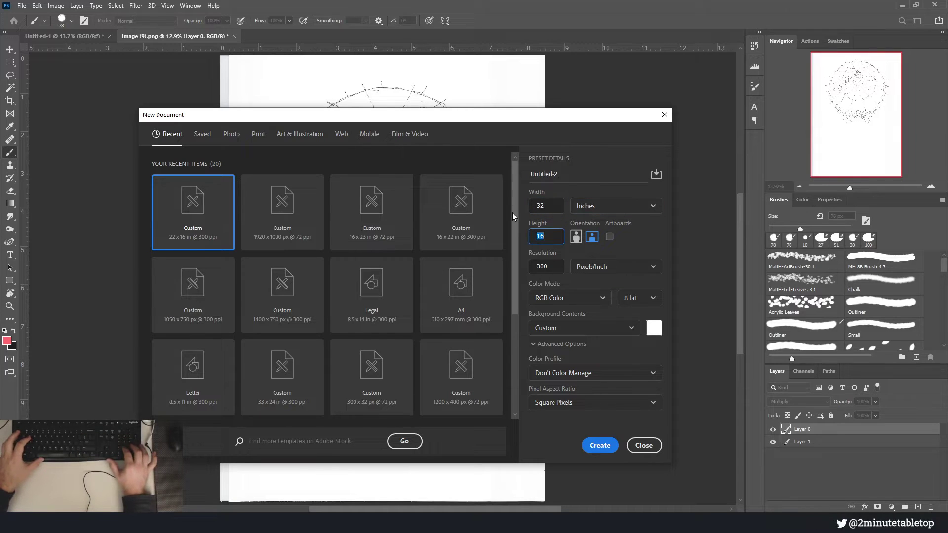
{"action": "type", "text": "44"}
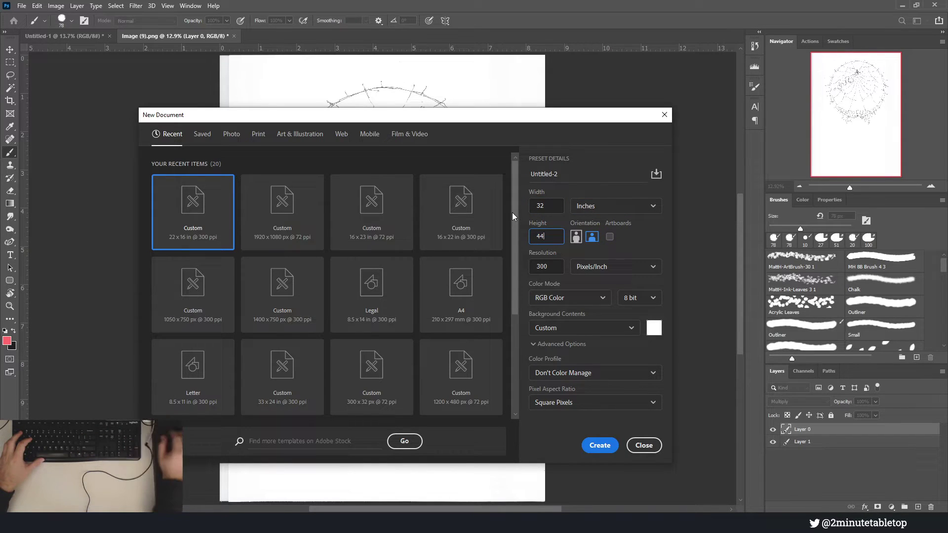
{"action": "left_click", "coordinate": [534, 267]}
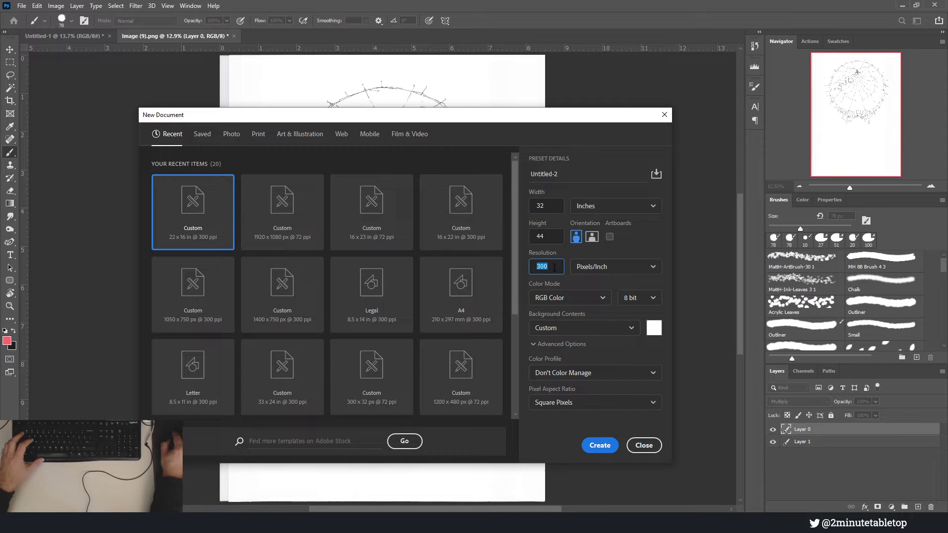
{"action": "type", "text": "150"}
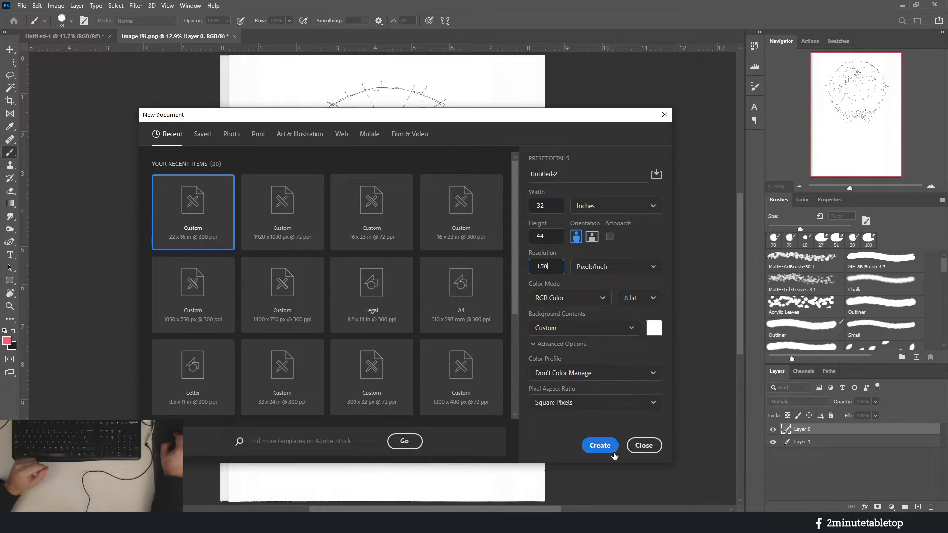
Create the Untitled-2 canvas, fit it on screen, and briefly check it against the grid
{"action": "left_click", "coordinate": [600, 446]}
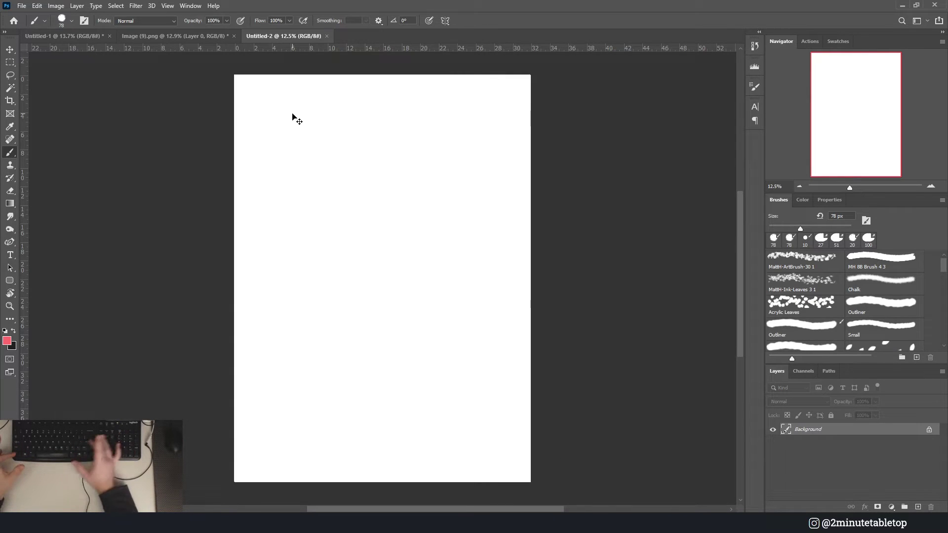
{"action": "key", "text": "ctrl+apostrophe"}
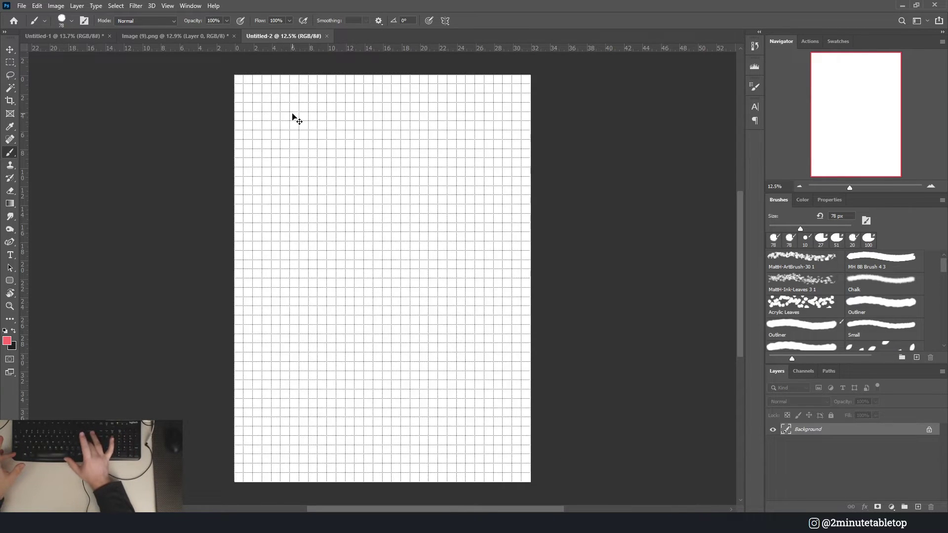
{"action": "key", "text": "ctrl+0"}
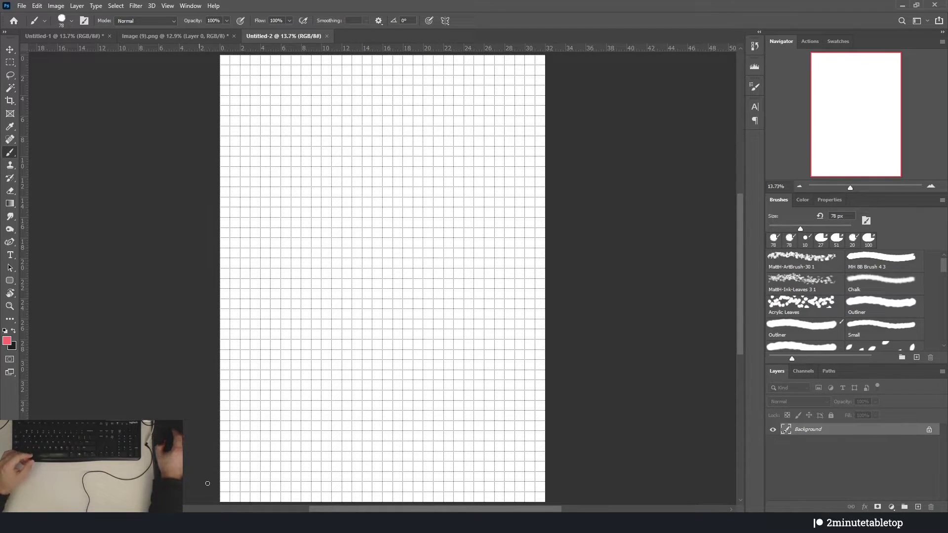
{"action": "key", "text": "ctrl+apostrophe"}
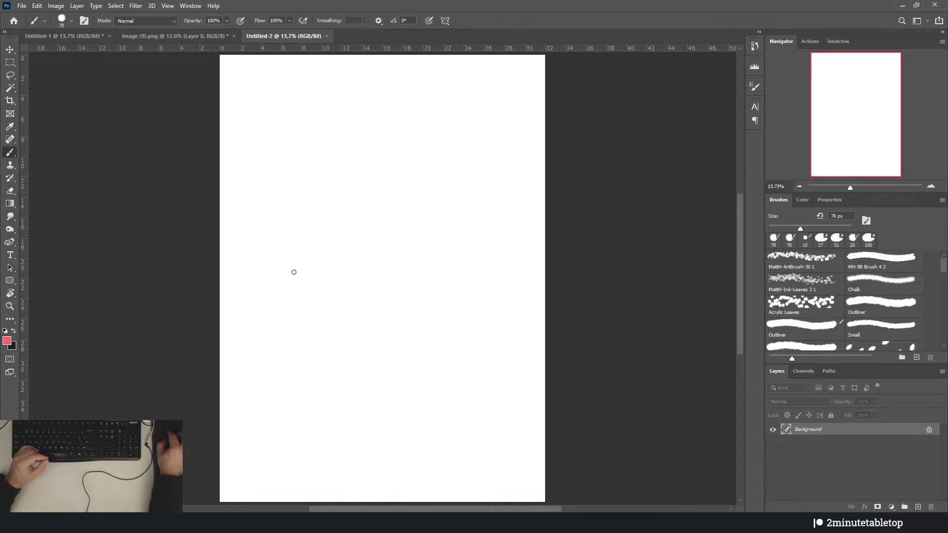
Copy the whole tent sketch from Image (9).png into Untitled-2 and move it lower on the page
{"action": "left_click", "coordinate": [168, 36]}
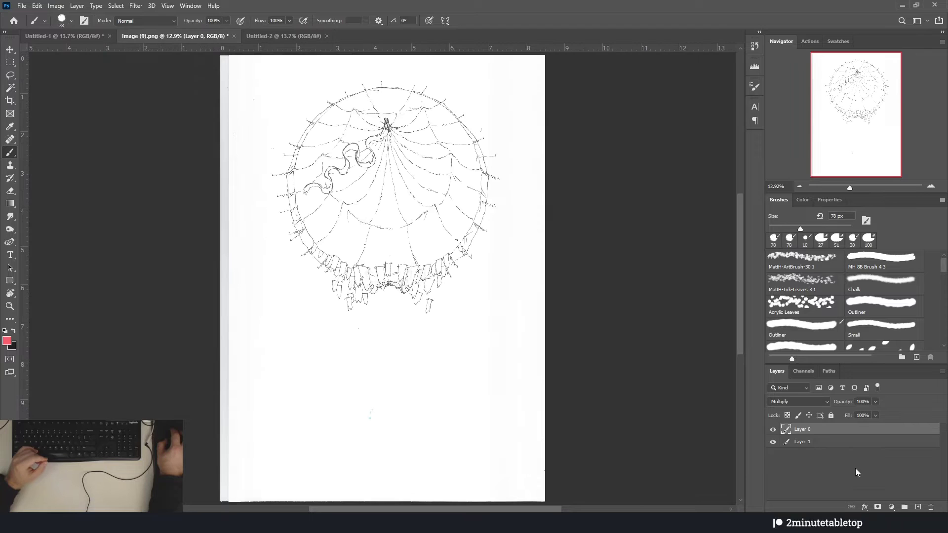
{"action": "key", "text": "ctrl+a"}
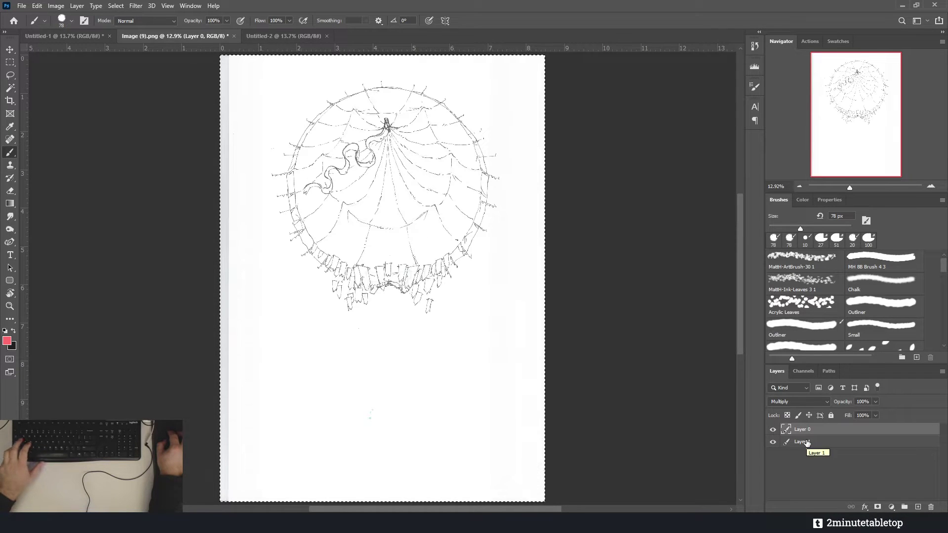
{"action": "mouse_move", "coordinate": [304, 55]}
{"action": "left_mouse_down"}
{"action": "mouse_move", "coordinate": [271, 42]}
{"action": "mouse_move", "coordinate": [336, 182]}
{"action": "left_mouse_up"}
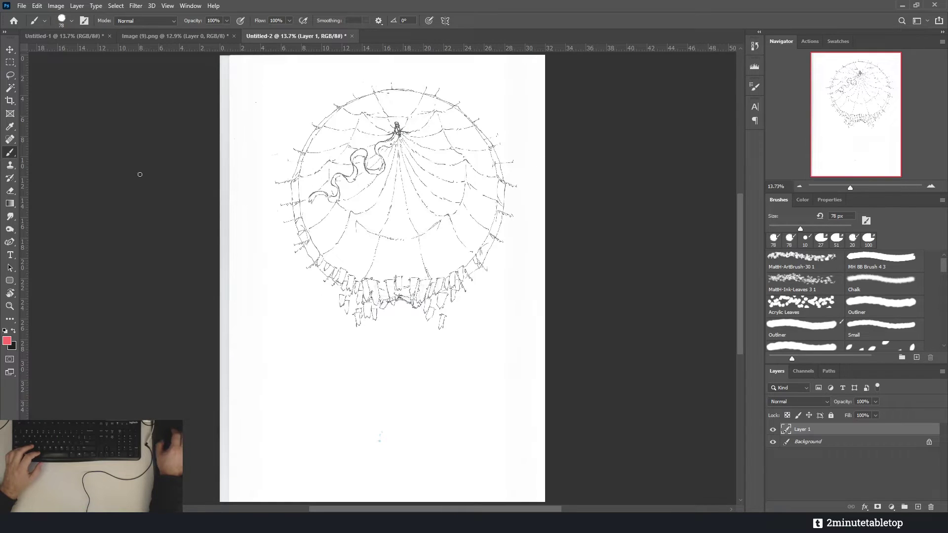
{"action": "left_click", "coordinate": [10, 50]}
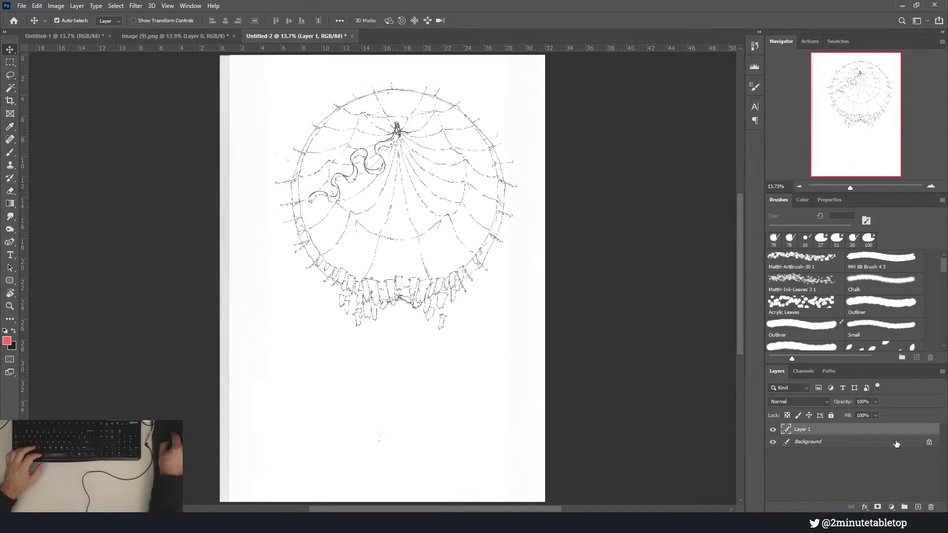
{"action": "mouse_move", "coordinate": [402, 232]}
{"action": "left_mouse_down"}
{"action": "mouse_move", "coordinate": [429, 282]}
{"action": "mouse_move", "coordinate": [370, 272]}
{"action": "mouse_move", "coordinate": [397, 272]}
{"action": "mouse_move", "coordinate": [364, 239]}
{"action": "mouse_move", "coordinate": [428, 215]}
{"action": "left_mouse_up"}
{"action": "key", "text": "ctrl+apostrophe"}
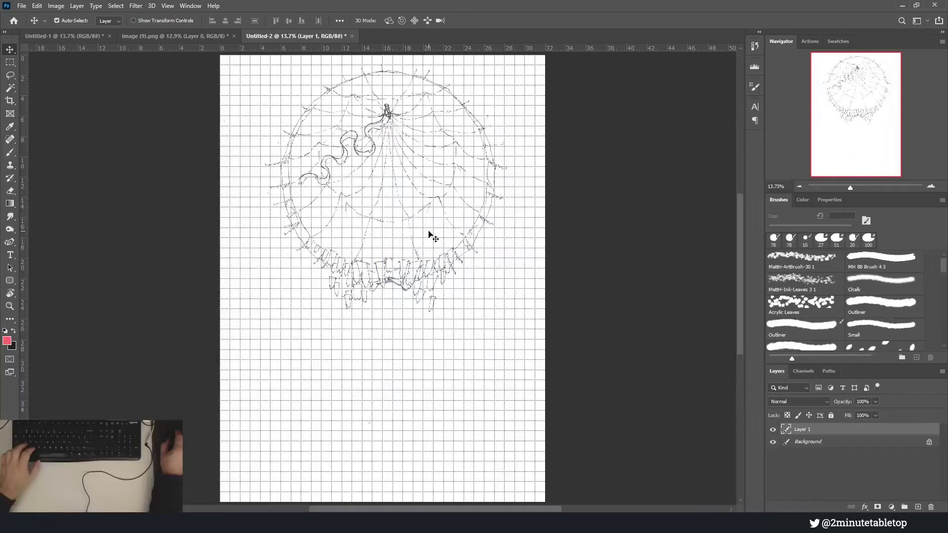
Scale the sketch layer to about 99% and fit the page in the window
{"action": "key", "text": "ctrl+t"}
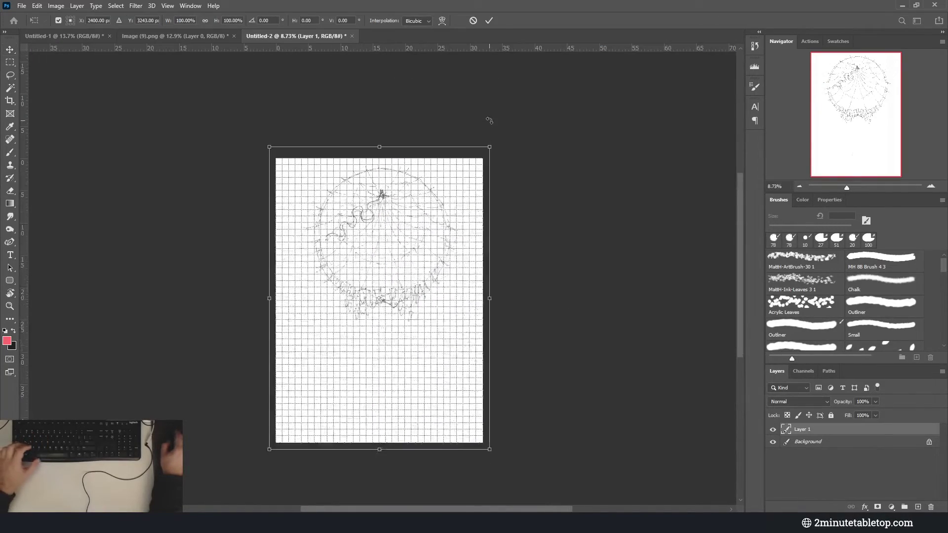
{"action": "mouse_move", "coordinate": [489, 146]}
{"action": "left_mouse_down"}
{"action": "mouse_move", "coordinate": [405, 213]}
{"action": "mouse_move", "coordinate": [487, 150]}
{"action": "left_mouse_up"}
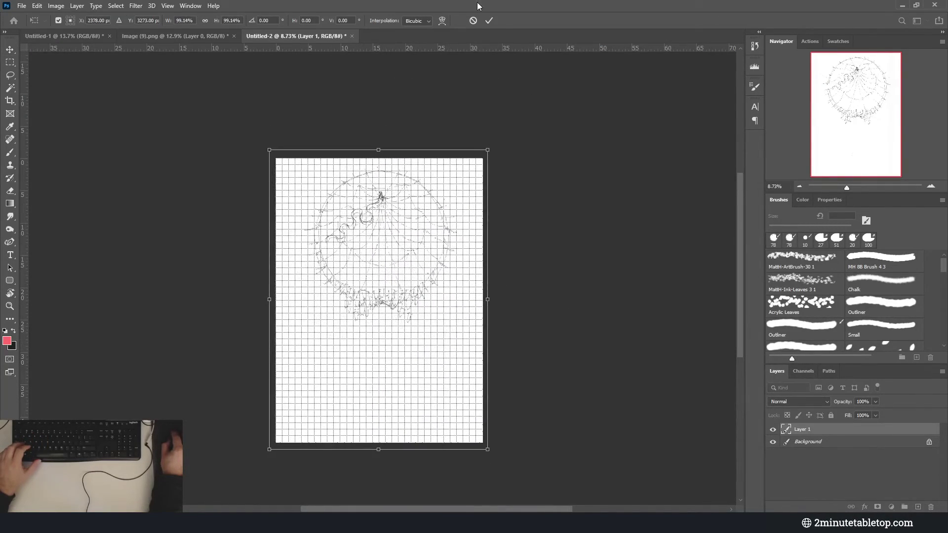
{"action": "key", "text": "Return"}
{"action": "scroll", "coordinate": [398, 232], "scroll_direction": "up", "scroll_amount": 3}
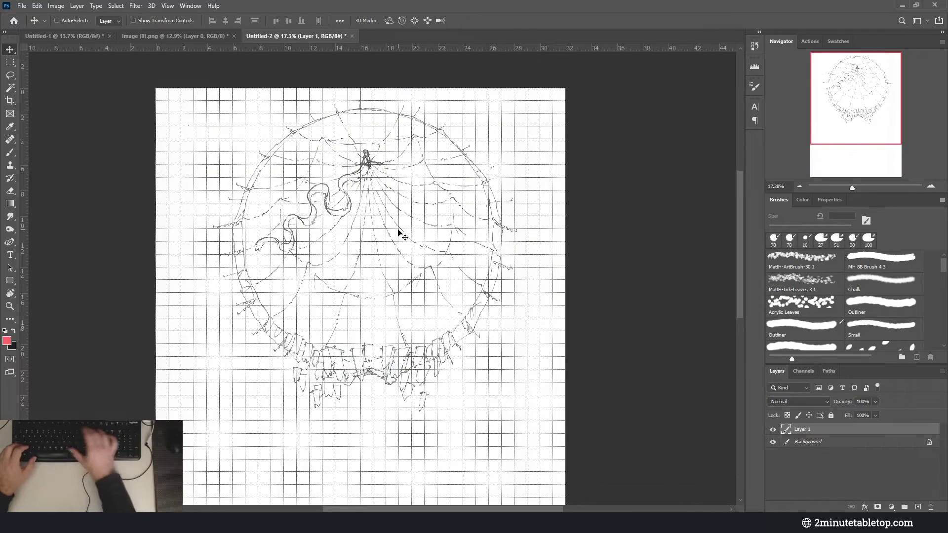
{"action": "key", "text": "ctrl+apostrophe"}
{"action": "key", "text": "ctrl+0"}
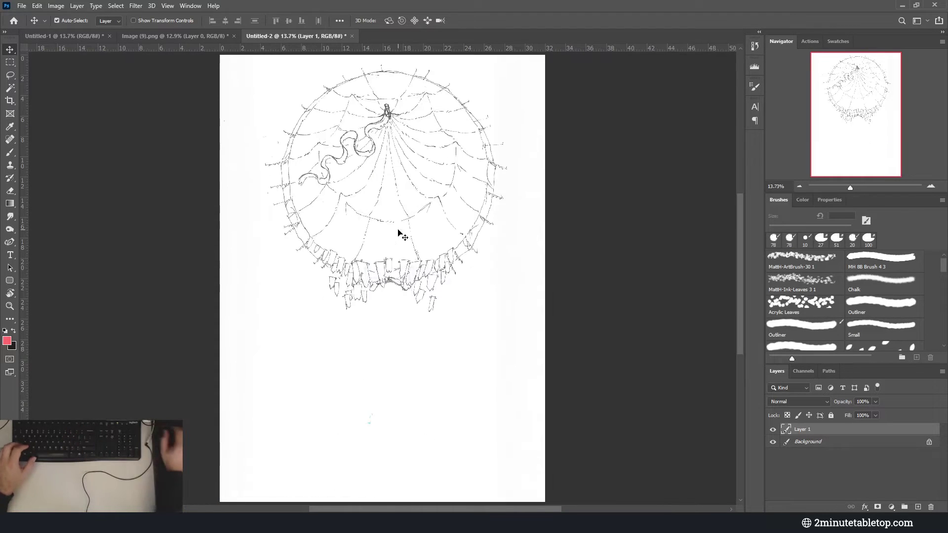
Keep the sketch layer's blend mode at Normal and switch to the Brush tool
{"action": "left_click", "coordinate": [798, 402]}
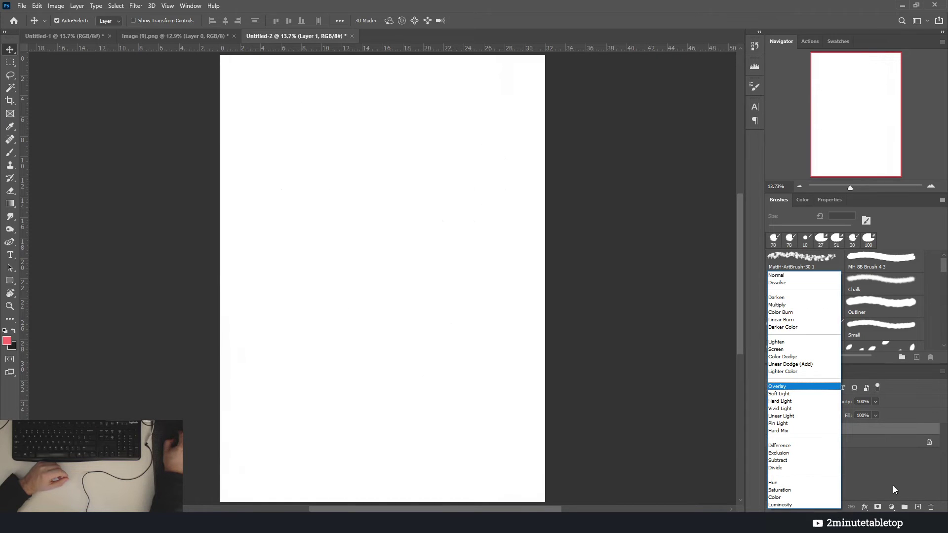
{"action": "key", "text": "Escape"}
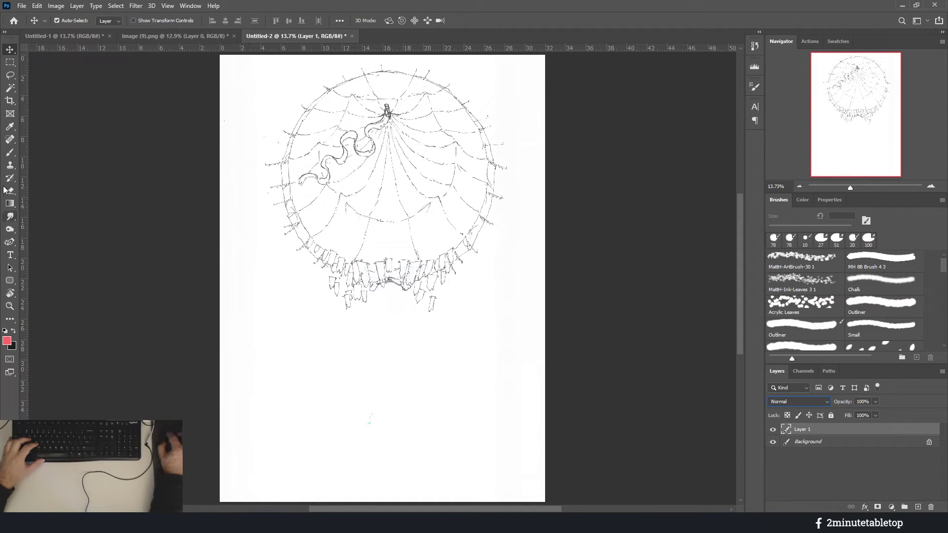
{"action": "left_click", "coordinate": [14, 155]}
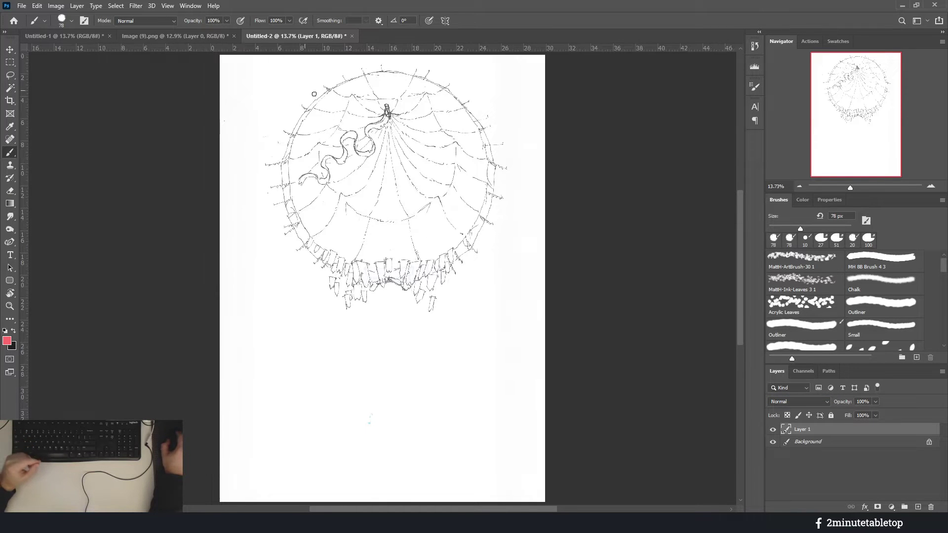
{"action": "scroll", "coordinate": [340, 170], "scroll_direction": "up", "scroll_amount": 5}
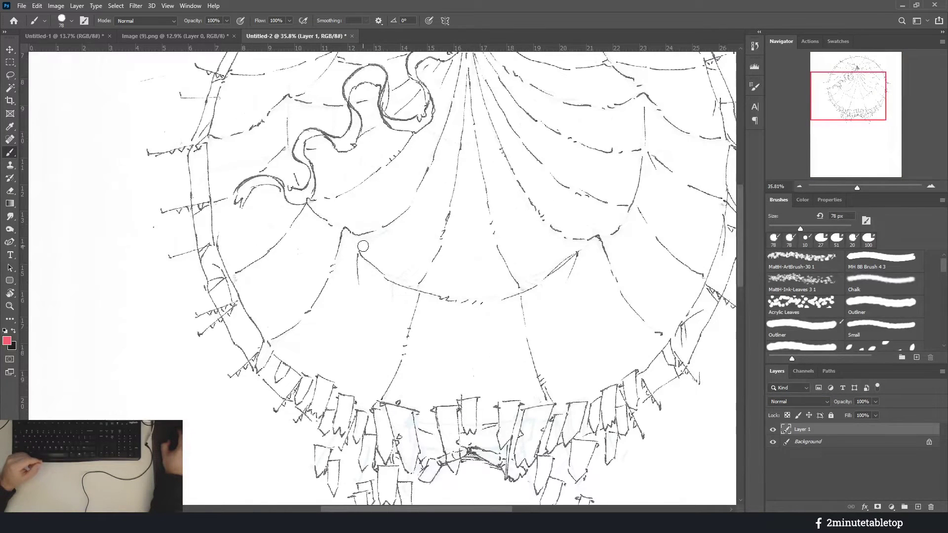
{"action": "scroll", "coordinate": [363, 246], "scroll_direction": "up", "scroll_amount": 3}
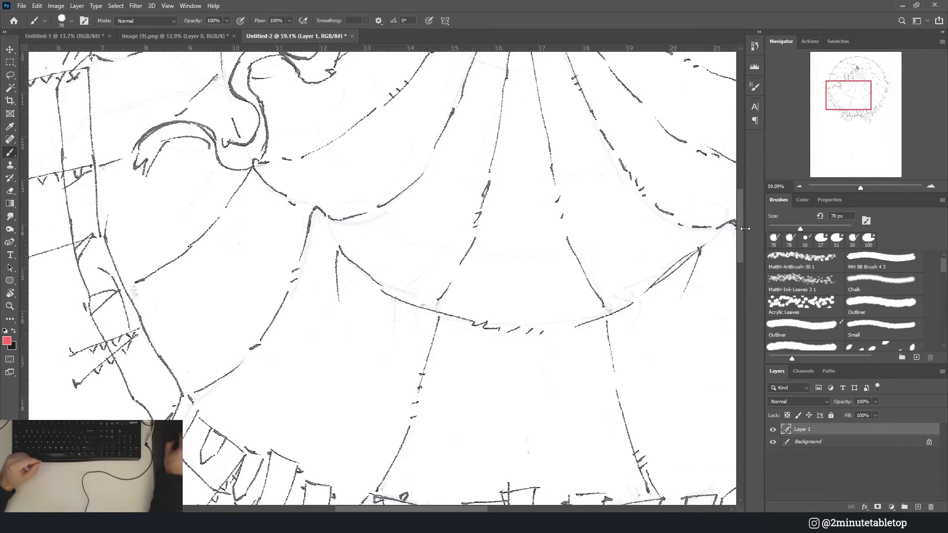
{"action": "left_click_drag", "start_coordinate": [742, 229], "coordinate": [746, 357]}
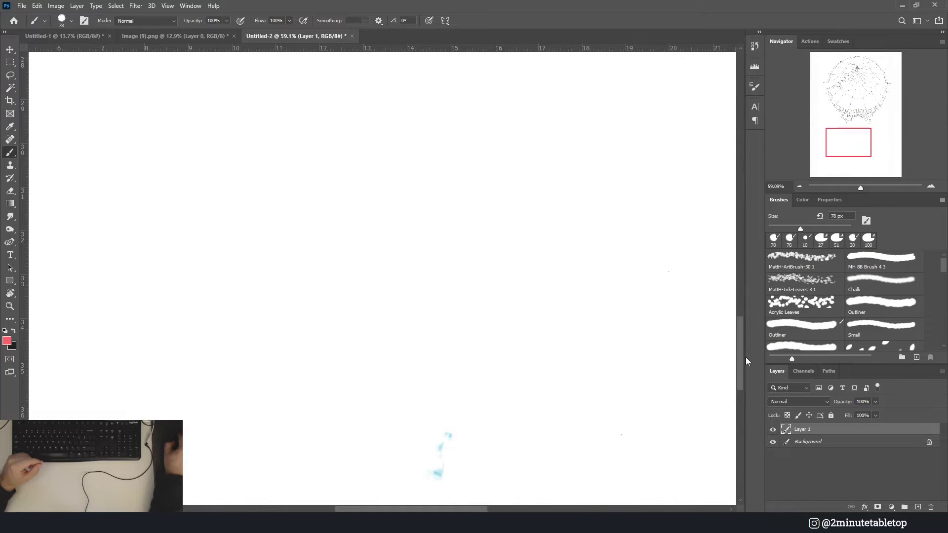
{"action": "scroll", "coordinate": [736, 268], "scroll_direction": "down", "scroll_amount": 2}
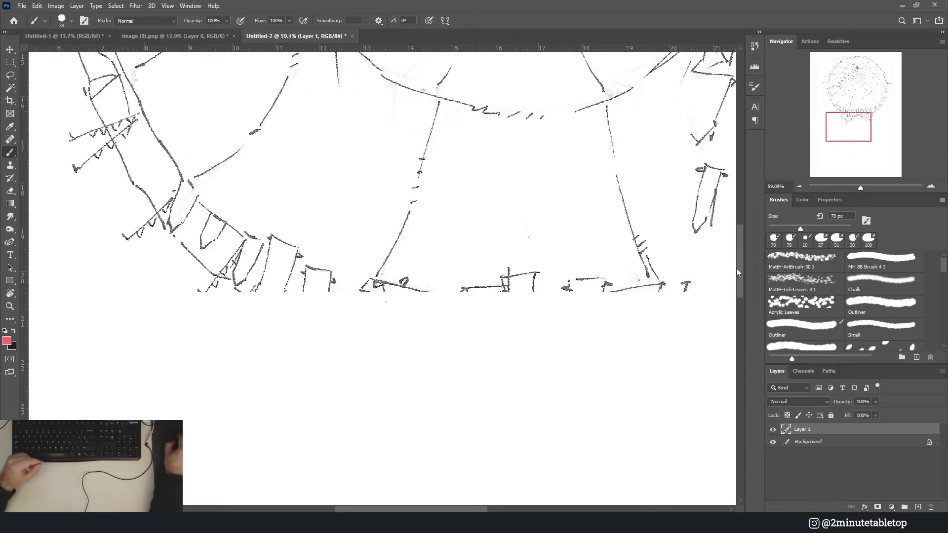
{"action": "scroll", "coordinate": [391, 197], "scroll_direction": "up", "scroll_amount": 5}
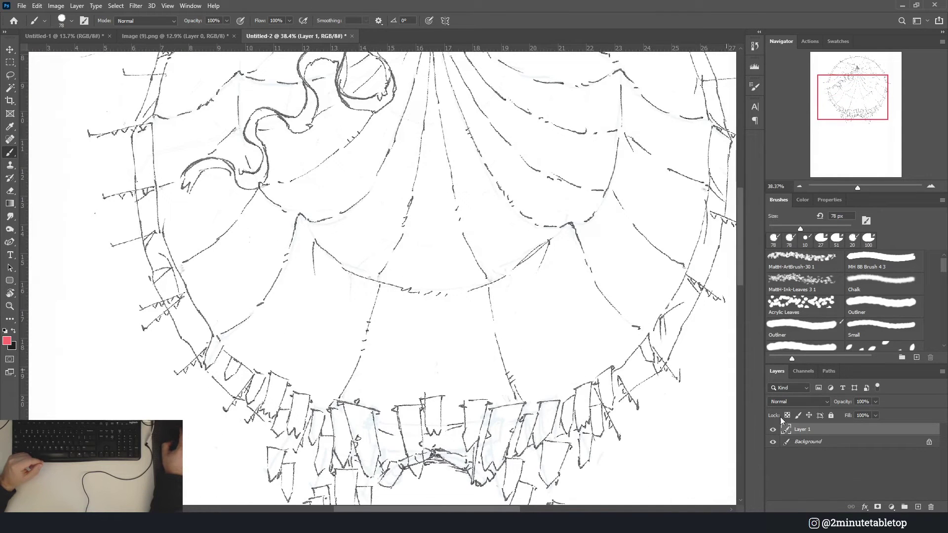
Add an Exposure adjustment layer above the sketch and compare it on and off
{"action": "left_click", "coordinate": [892, 507]}
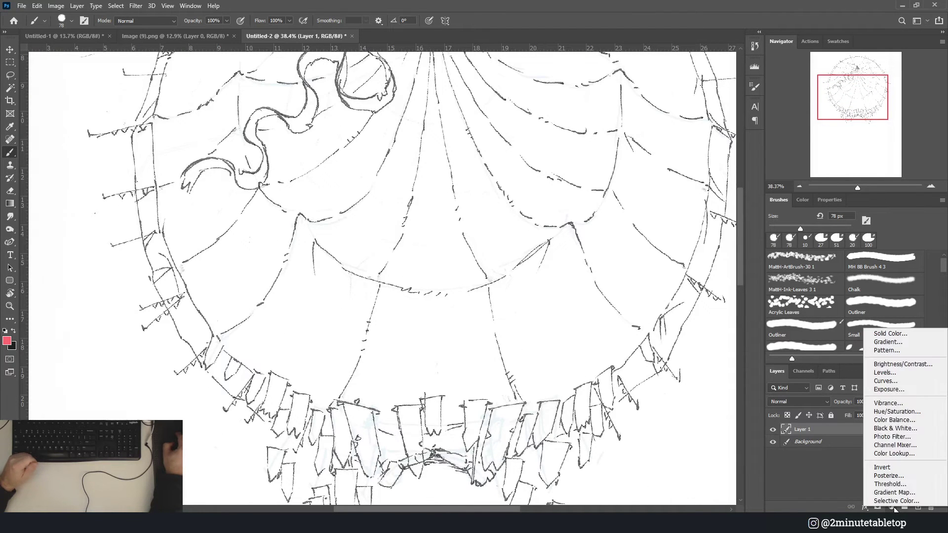
{"action": "left_click", "coordinate": [892, 390]}
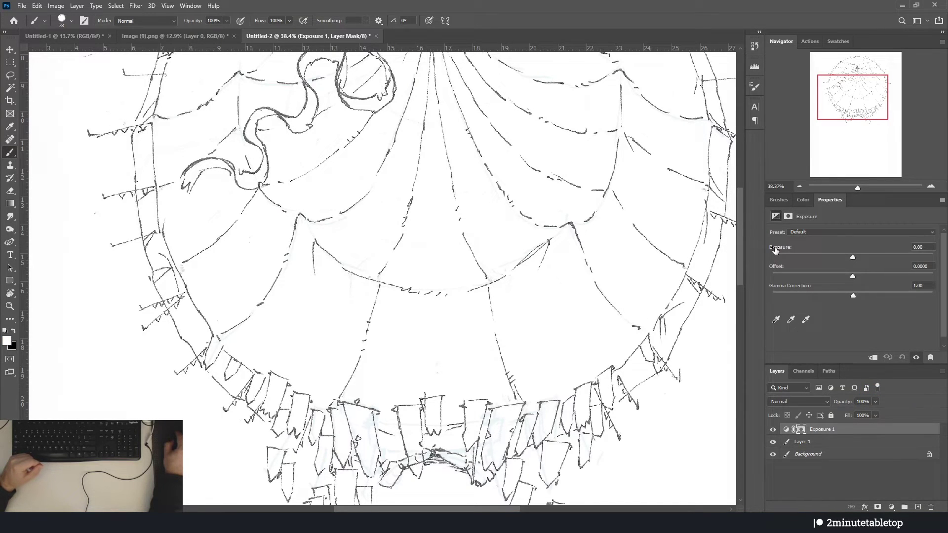
{"action": "left_click", "coordinate": [856, 256]}
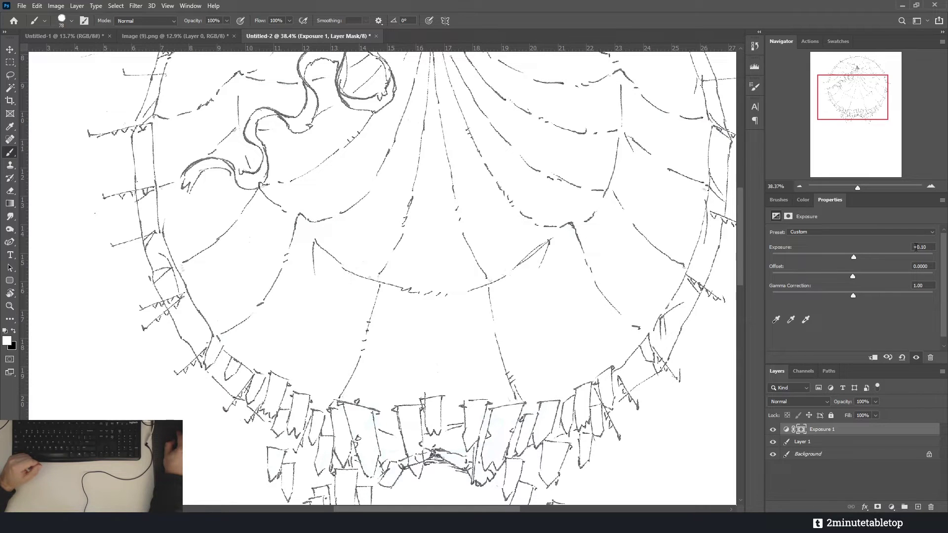
{"action": "scroll", "coordinate": [739, 261], "scroll_direction": "down", "scroll_amount": 5}
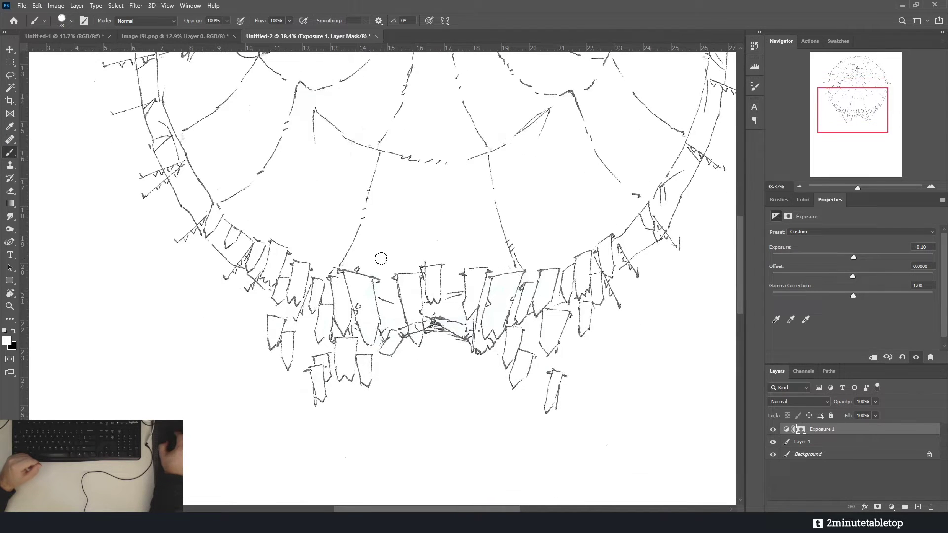
{"action": "scroll", "coordinate": [541, 310], "scroll_direction": "up", "scroll_amount": 2}
{"action": "scroll", "coordinate": [542, 310], "scroll_direction": "up", "scroll_amount": 1}
{"action": "left_click", "coordinate": [774, 430]}
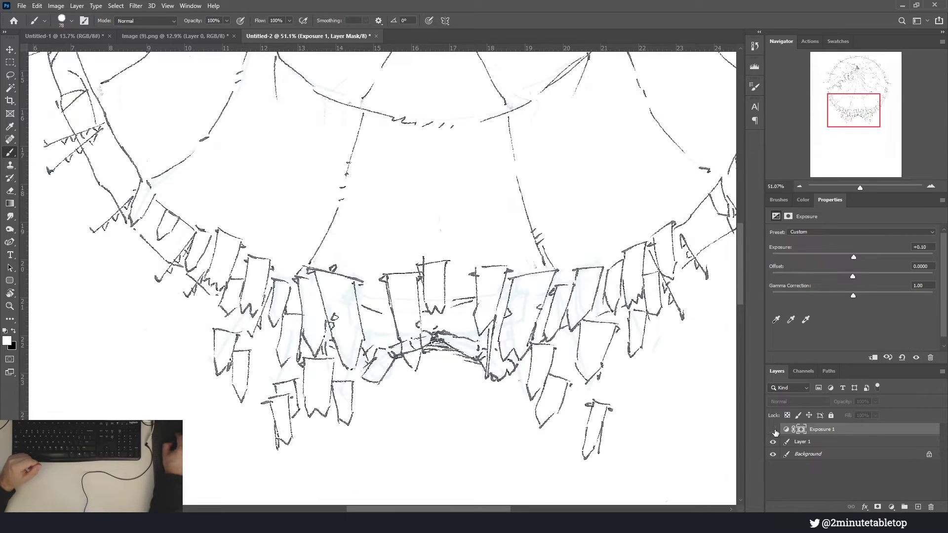
Set the exposure value to +0.20 and make Layer 1 the active layer
{"action": "scroll", "coordinate": [364, 297], "scroll_direction": "up", "scroll_amount": 5}
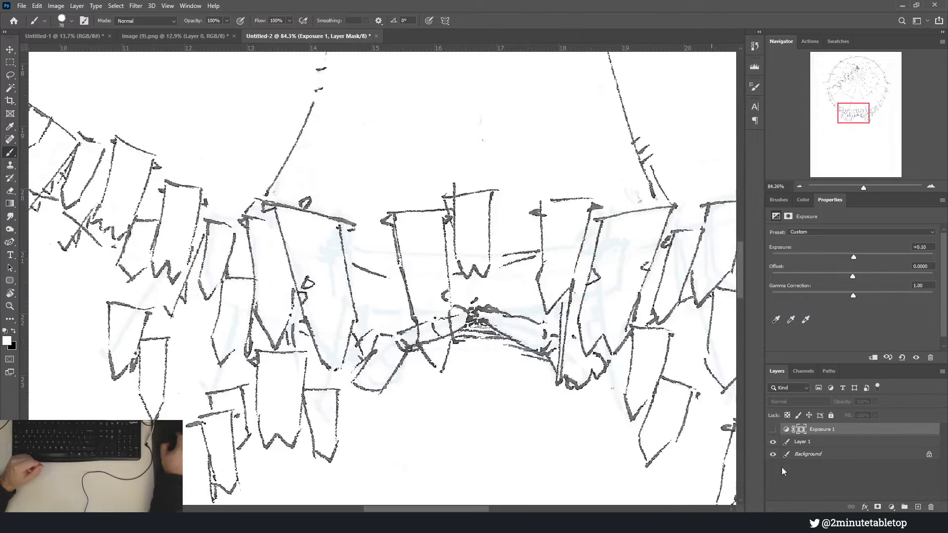
{"action": "scroll", "coordinate": [579, 362], "scroll_direction": "up", "scroll_amount": 4}
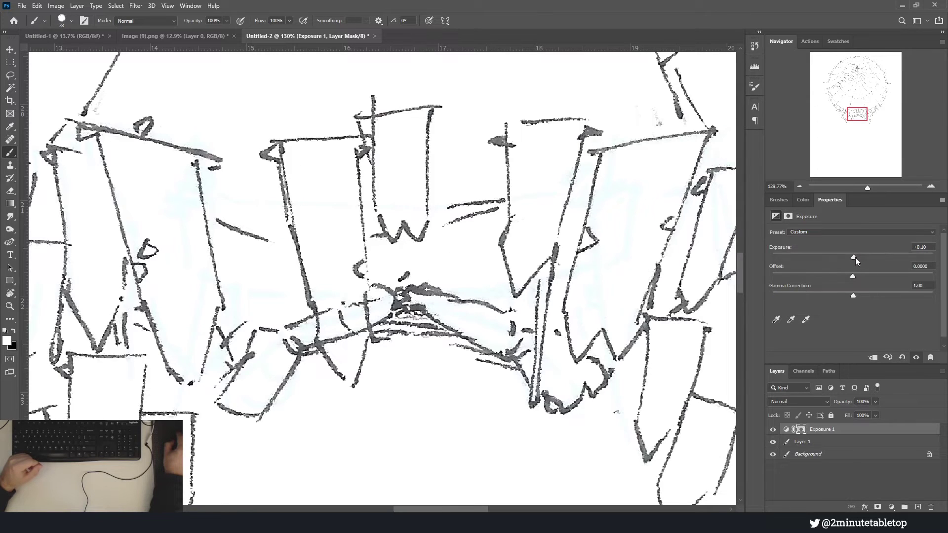
{"action": "left_click", "coordinate": [855, 257]}
{"action": "left_click", "coordinate": [925, 247]}
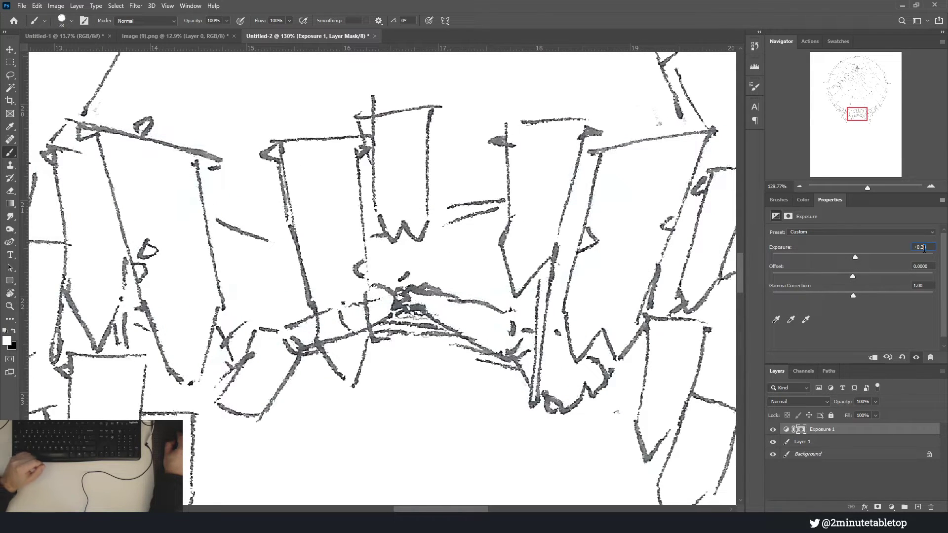
{"action": "left_click", "coordinate": [820, 147]}
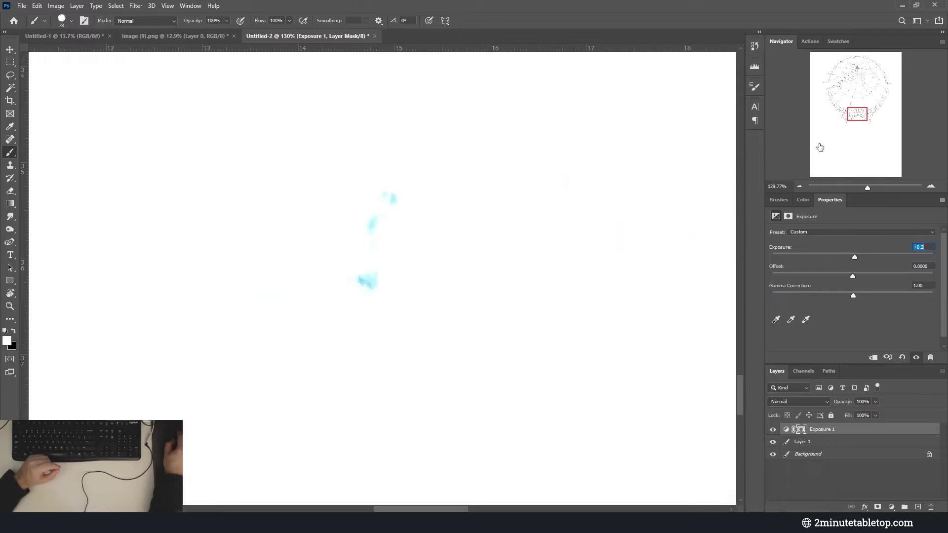
{"action": "left_click", "coordinate": [796, 444]}
{"action": "left_click", "coordinate": [13, 168]}
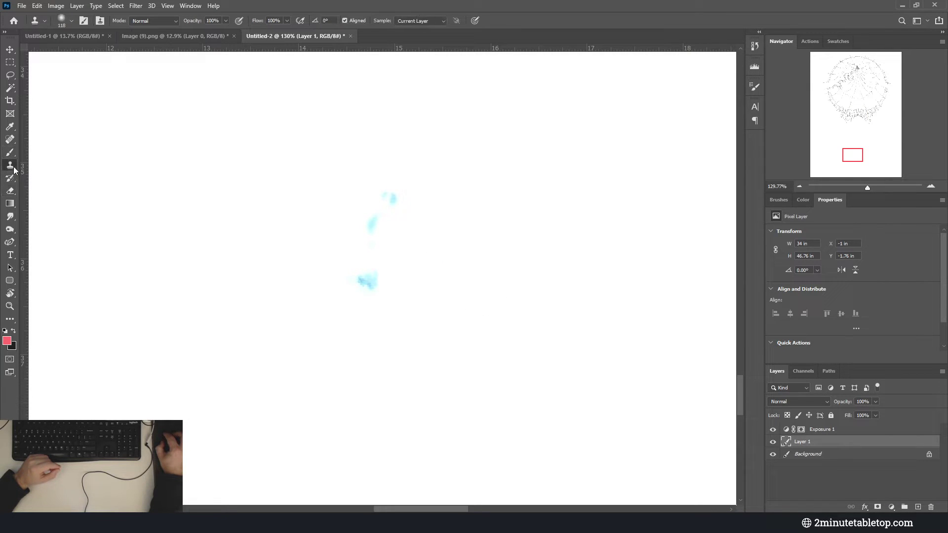
{"action": "left_click", "coordinate": [11, 192]}
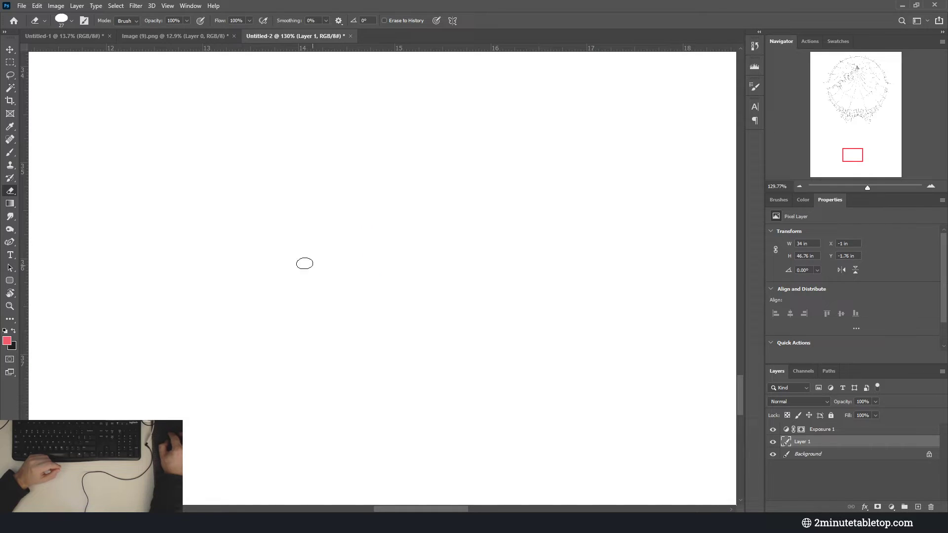
{"action": "left_click", "coordinate": [115, 6]}
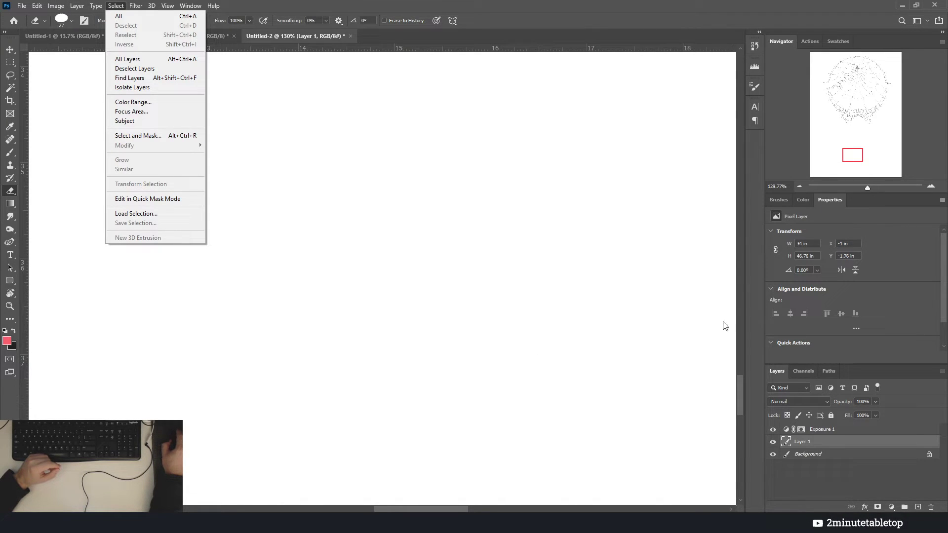
{"action": "left_click", "coordinate": [736, 381]}
{"action": "scroll", "coordinate": [737, 380], "scroll_direction": "up", "scroll_amount": 2}
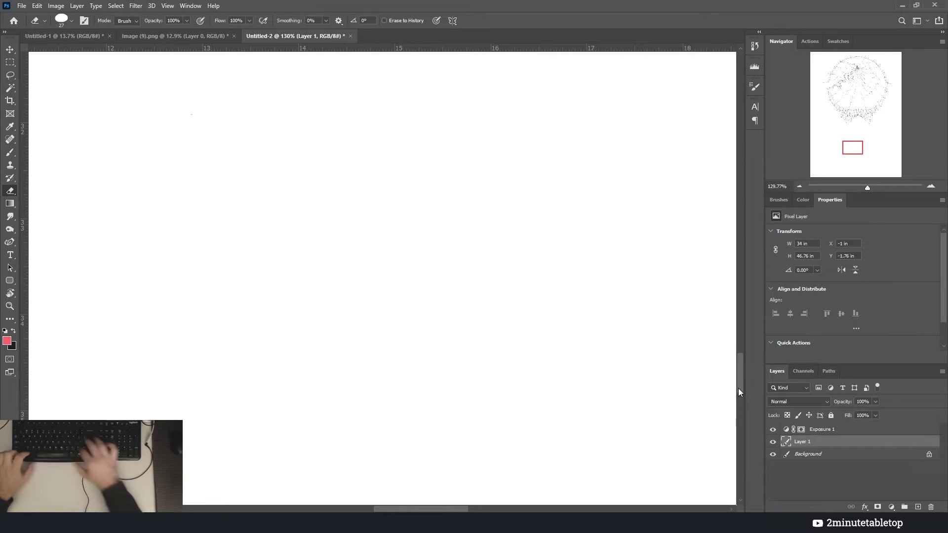
{"action": "key", "text": "ctrl+0"}
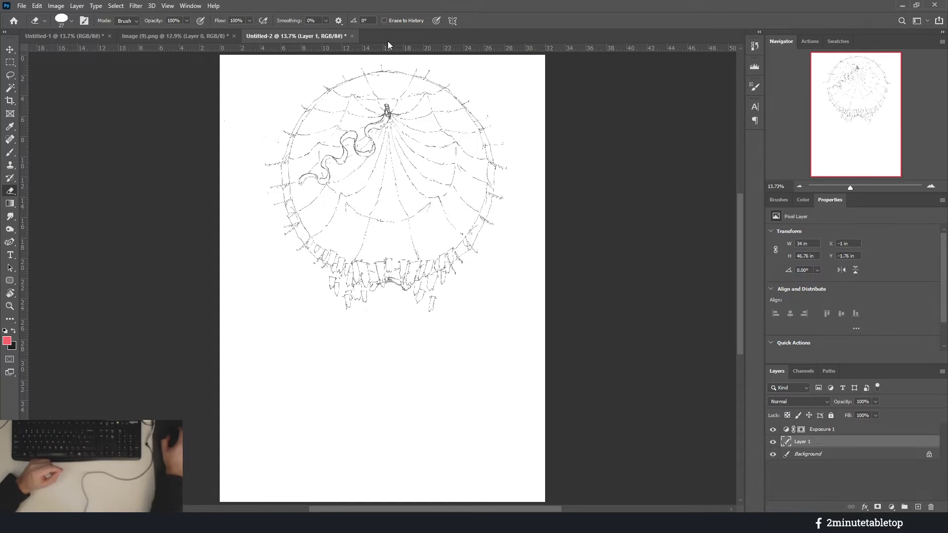
{"action": "scroll", "coordinate": [308, 88], "scroll_direction": "up", "scroll_amount": 2}
{"action": "scroll", "coordinate": [310, 186], "scroll_direction": "up", "scroll_amount": 5}
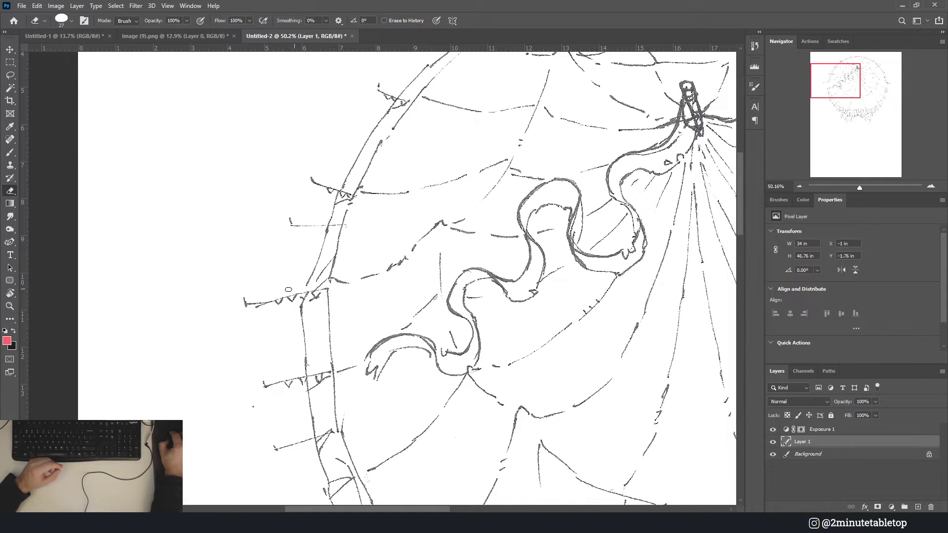
{"action": "left_click", "coordinate": [116, 5]}
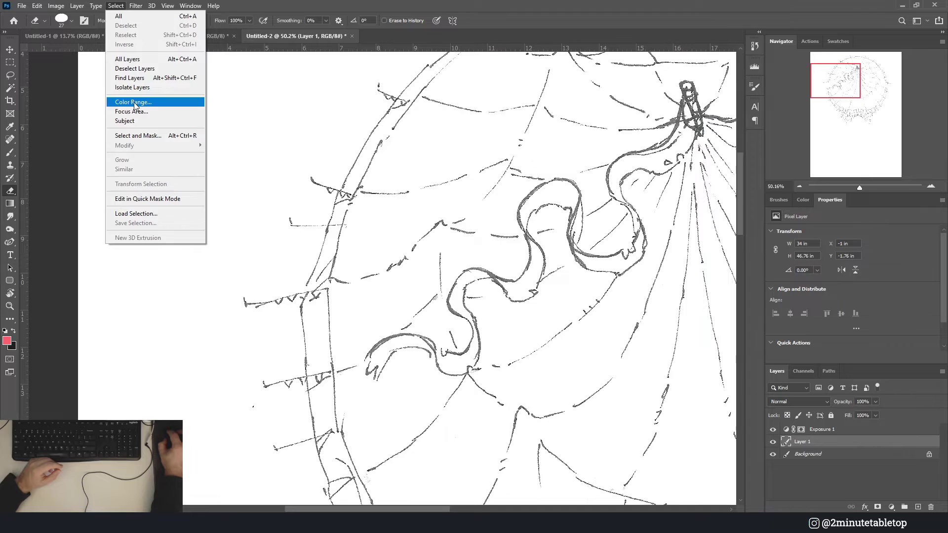
{"action": "left_click", "coordinate": [134, 103]}
{"action": "left_click", "coordinate": [598, 108]}
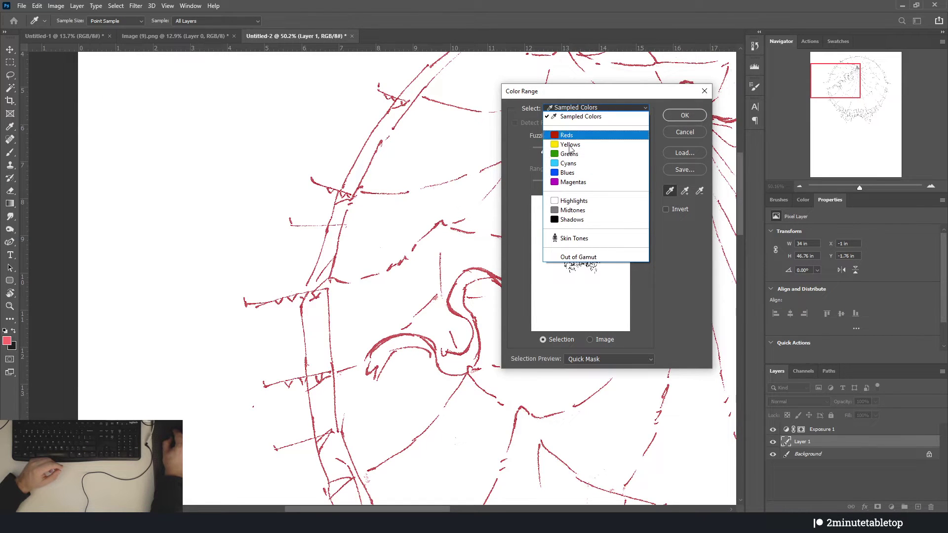
{"action": "left_click", "coordinate": [720, 128]}
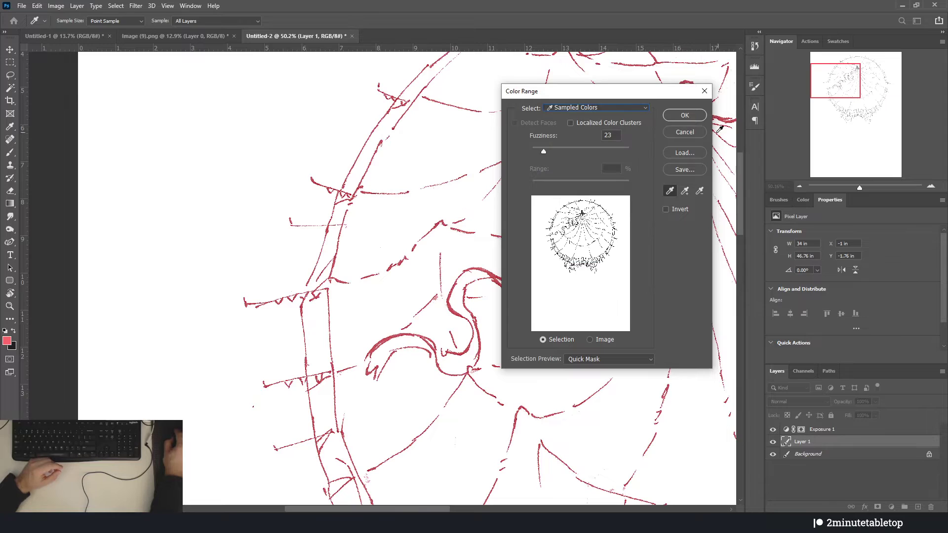
{"action": "left_click", "coordinate": [684, 132]}
{"action": "key", "text": "e"}
{"action": "scroll", "coordinate": [485, 476], "scroll_direction": "down", "scroll_amount": 3}
Zoom in on the bottom flags, then select Exposure 1 to show its Properties
{"action": "scroll", "coordinate": [485, 476], "scroll_direction": "up", "scroll_amount": 2}
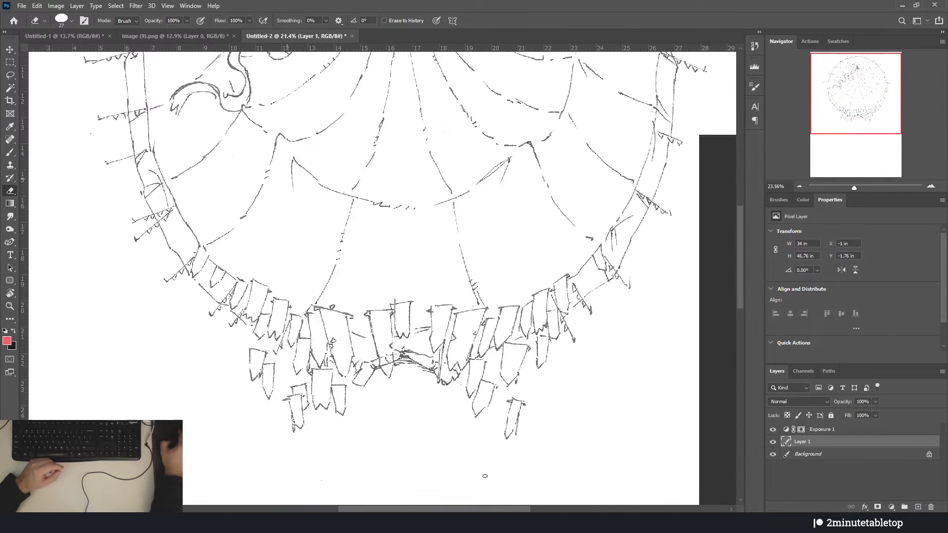
{"action": "scroll", "coordinate": [485, 476], "scroll_direction": "up", "scroll_amount": 4}
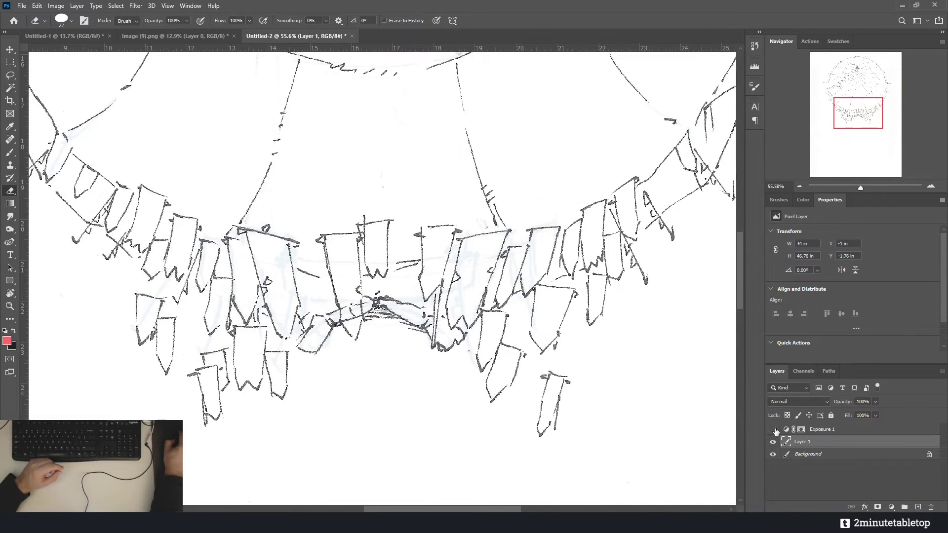
{"action": "scroll", "coordinate": [355, 411], "scroll_direction": "up", "scroll_amount": 1}
{"action": "scroll", "coordinate": [356, 412], "scroll_direction": "up", "scroll_amount": 3}
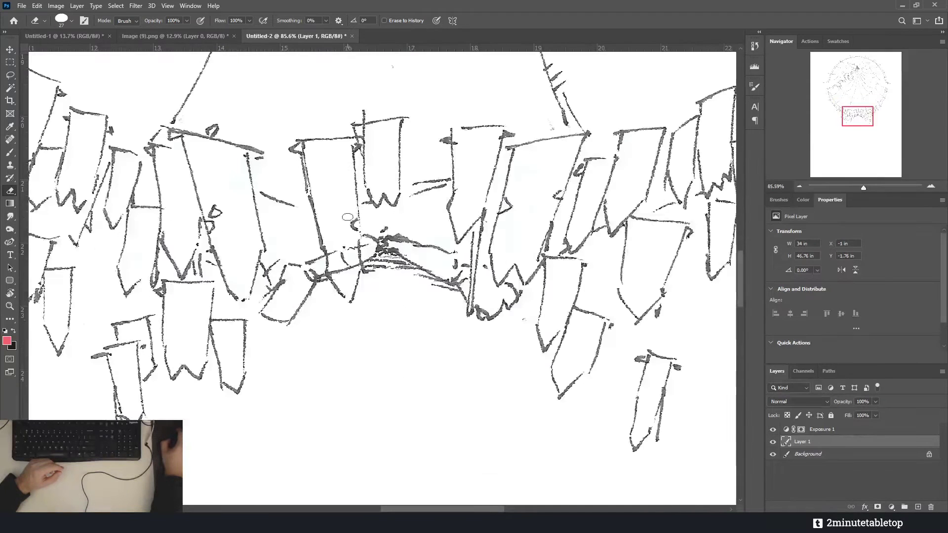
{"action": "scroll", "coordinate": [376, 416], "scroll_direction": "down", "scroll_amount": 5}
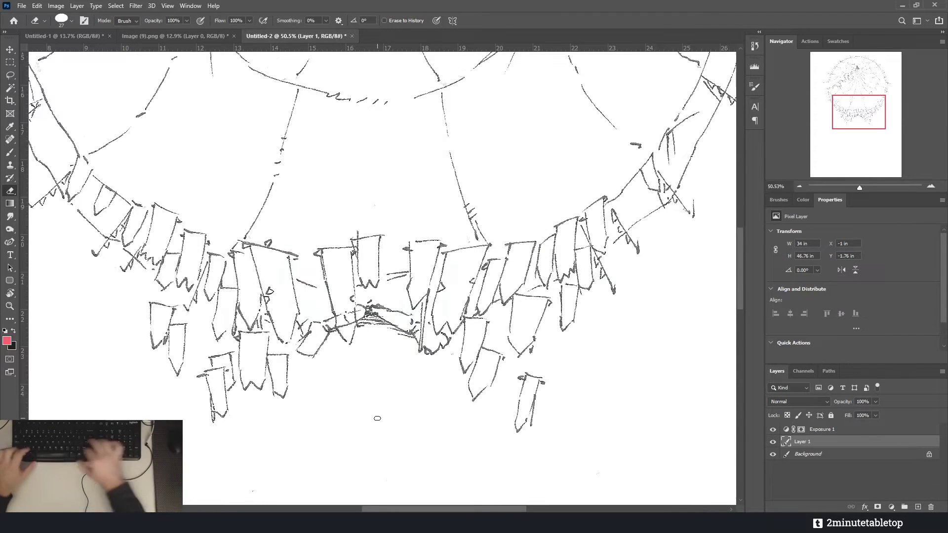
{"action": "scroll", "coordinate": [519, 391], "scroll_direction": "up", "scroll_amount": 5}
{"action": "scroll", "coordinate": [519, 392], "scroll_direction": "up", "scroll_amount": 1}
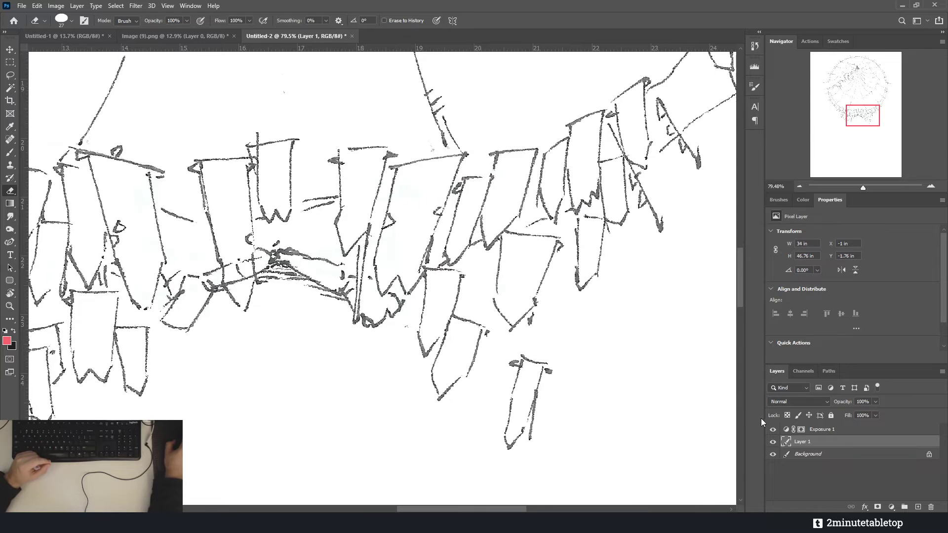
{"action": "left_click", "coordinate": [834, 429]}
Drag Gamma Correction down to 0.63 to darken the flag lines, checking them zoomed in
{"action": "scroll", "coordinate": [553, 323], "scroll_direction": "up", "scroll_amount": 1}
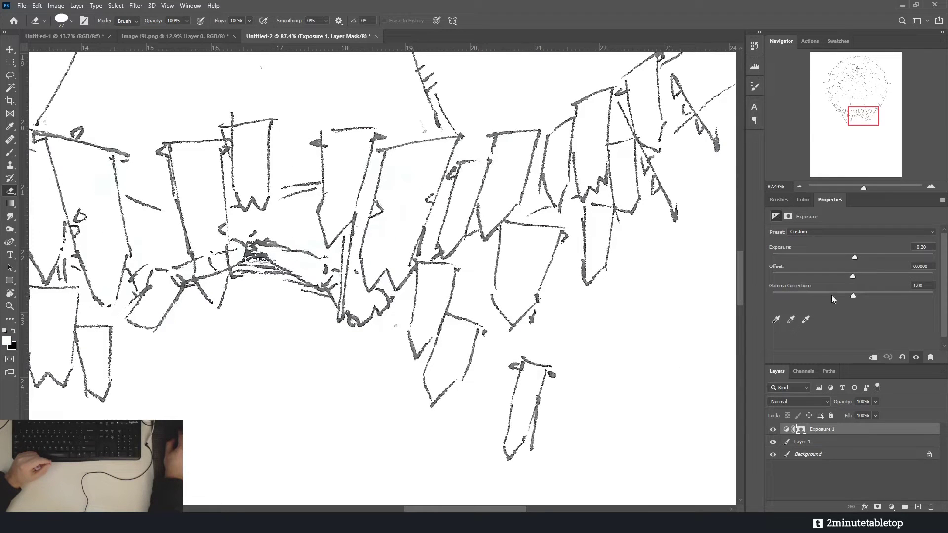
{"action": "mouse_move", "coordinate": [854, 296]}
{"action": "left_mouse_down"}
{"action": "mouse_move", "coordinate": [881, 298]}
{"action": "mouse_move", "coordinate": [870, 301]}
{"action": "left_mouse_up"}
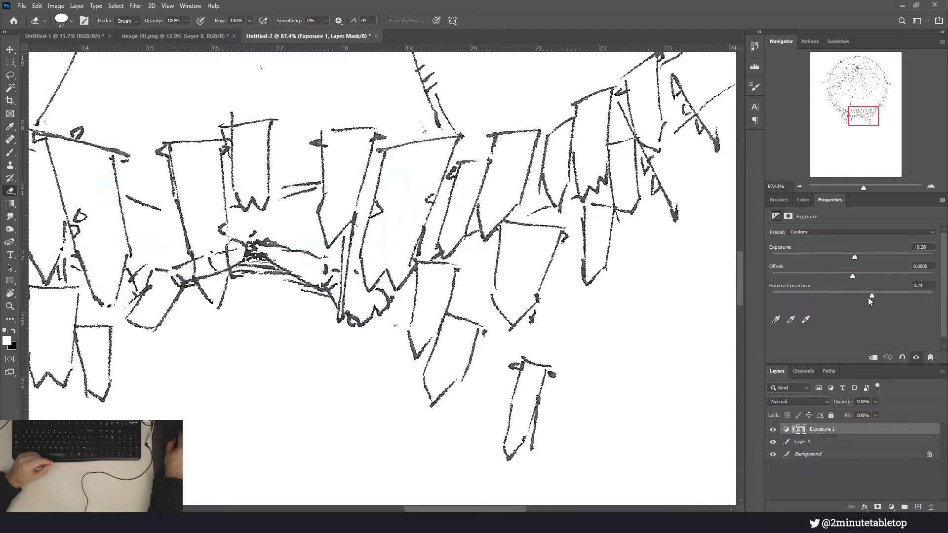
{"action": "scroll", "coordinate": [271, 226], "scroll_direction": "up", "scroll_amount": 1}
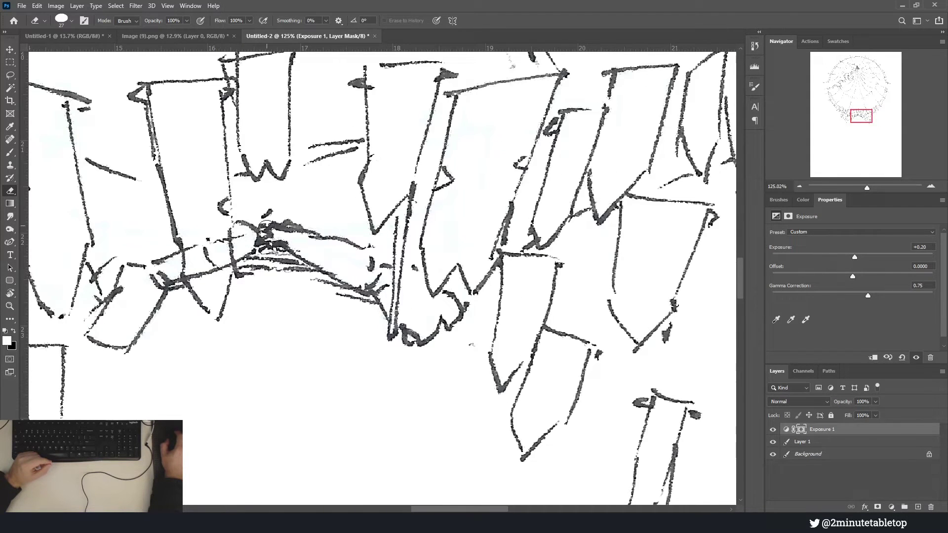
{"action": "scroll", "coordinate": [274, 225], "scroll_direction": "up", "scroll_amount": 1}
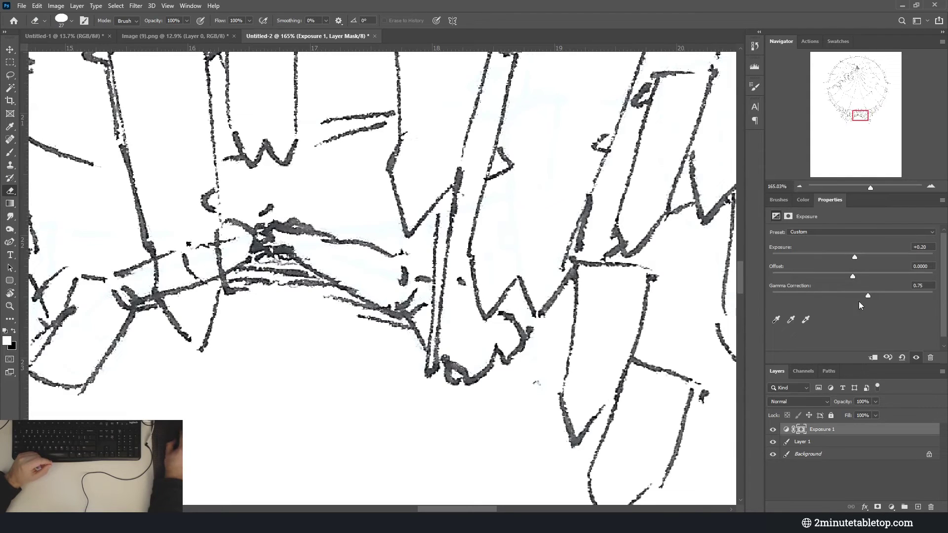
{"action": "left_click_drag", "start_coordinate": [868, 293], "coordinate": [878, 296]}
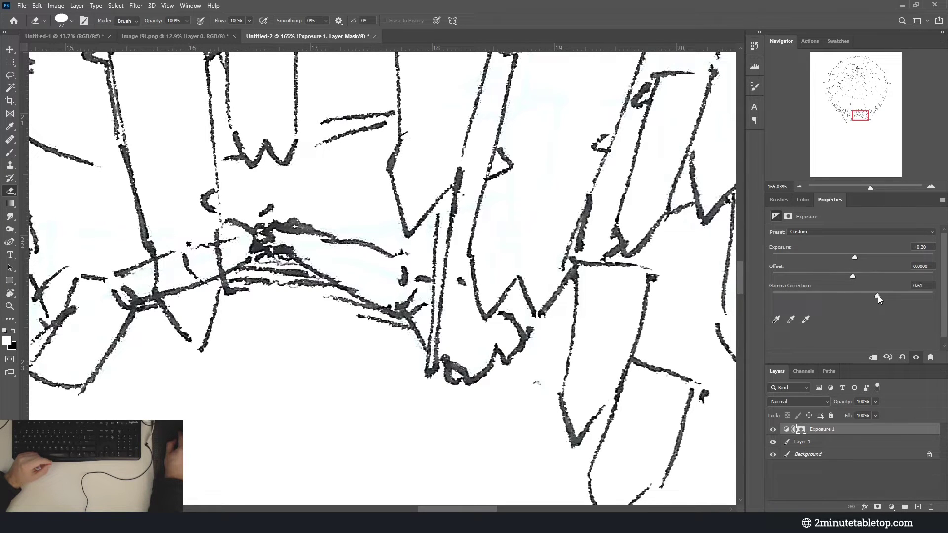
{"action": "scroll", "coordinate": [320, 364], "scroll_direction": "down", "scroll_amount": 2}
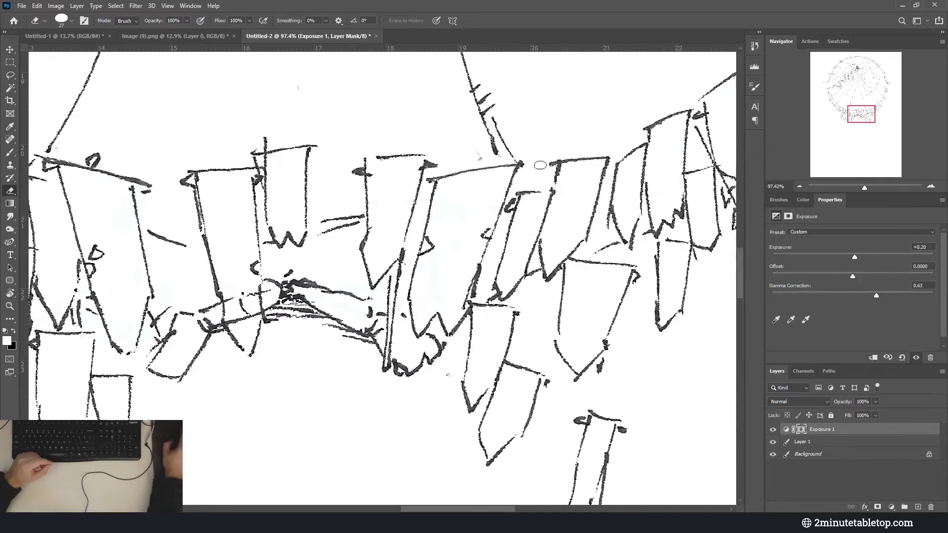
{"action": "scroll", "coordinate": [483, 305], "scroll_direction": "down", "scroll_amount": 2}
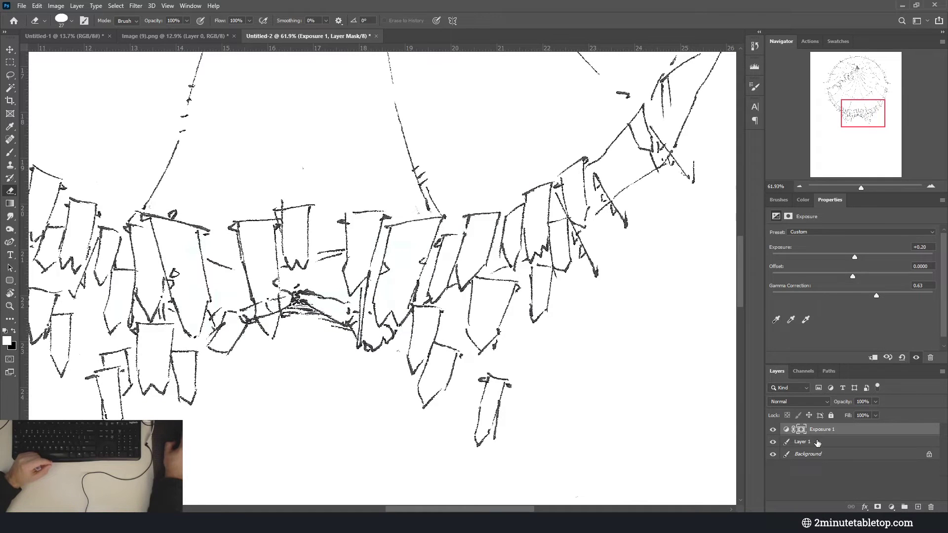
{"action": "scroll", "coordinate": [584, 356], "scroll_direction": "down", "scroll_amount": 2}
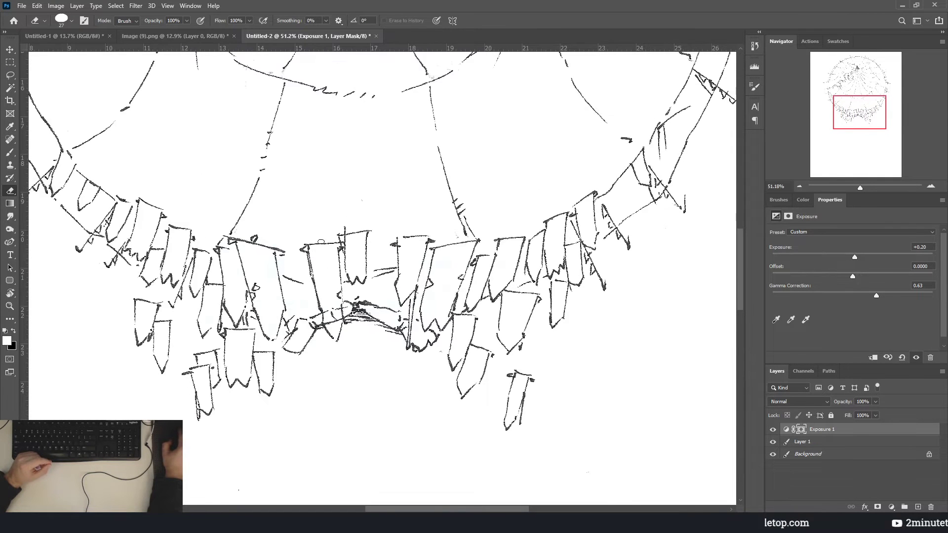
Load the sketch lines as a selection from the composite channel, then return to Layers
{"action": "left_click", "coordinate": [801, 374]}
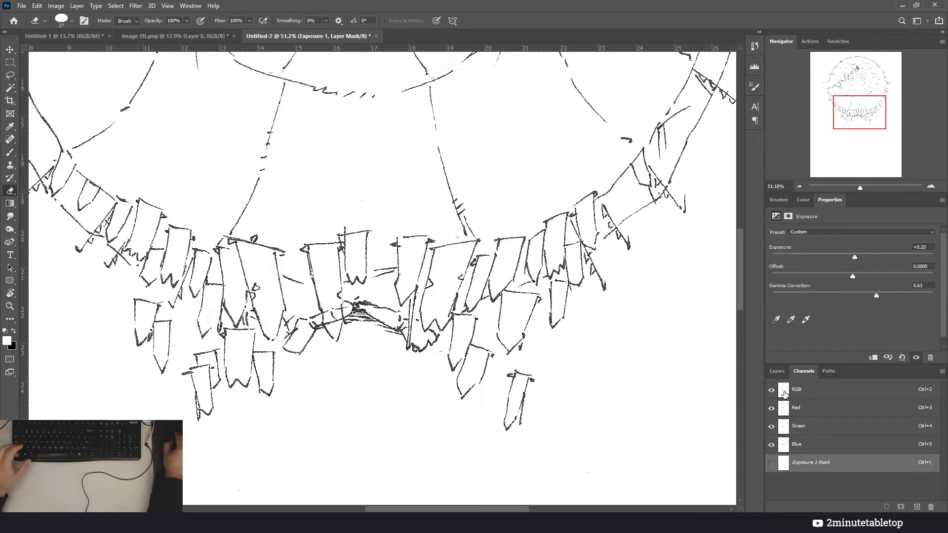
{"action": "left_click", "coordinate": [785, 389], "text": "ctrl"}
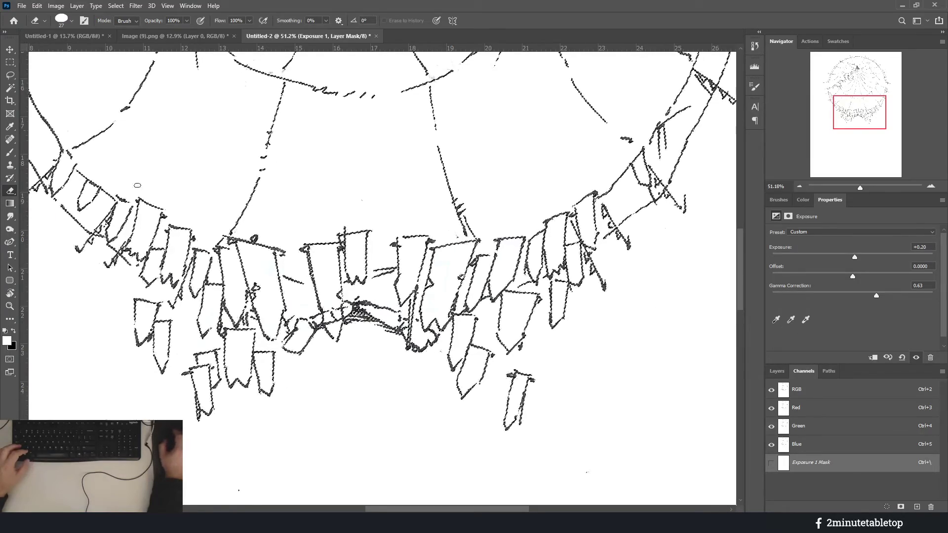
{"action": "scroll", "coordinate": [543, 238], "scroll_direction": "down", "scroll_amount": 5}
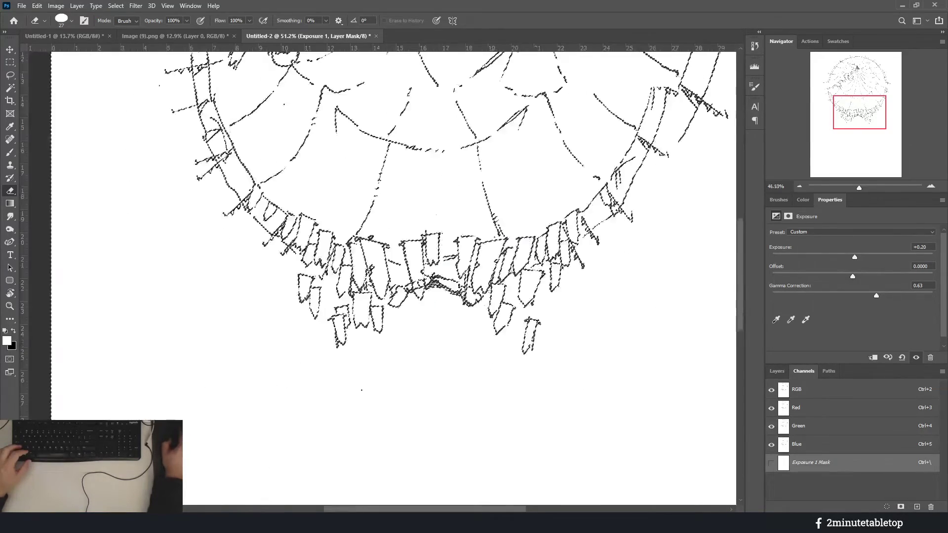
{"action": "scroll", "coordinate": [602, 324], "scroll_direction": "up", "scroll_amount": 5}
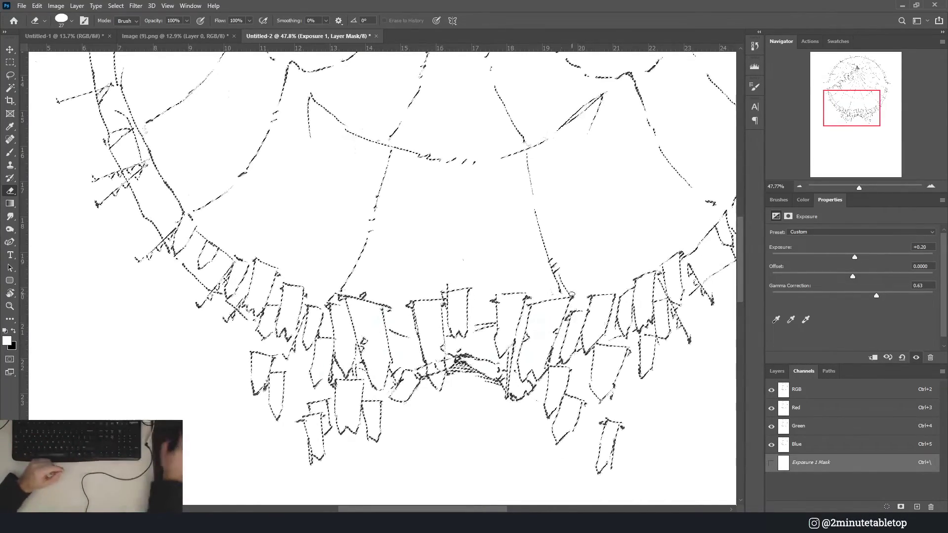
{"action": "left_click", "coordinate": [777, 371]}
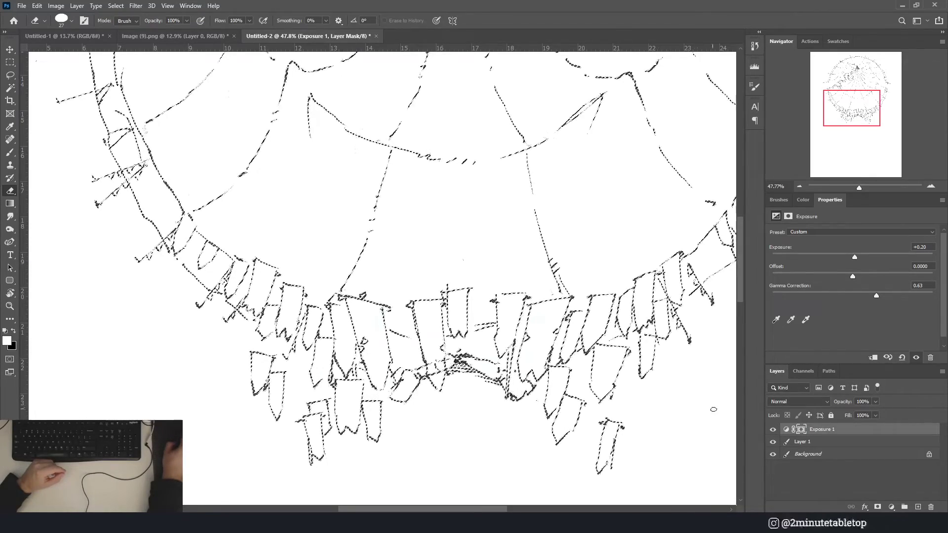
{"action": "left_click", "coordinate": [891, 507]}
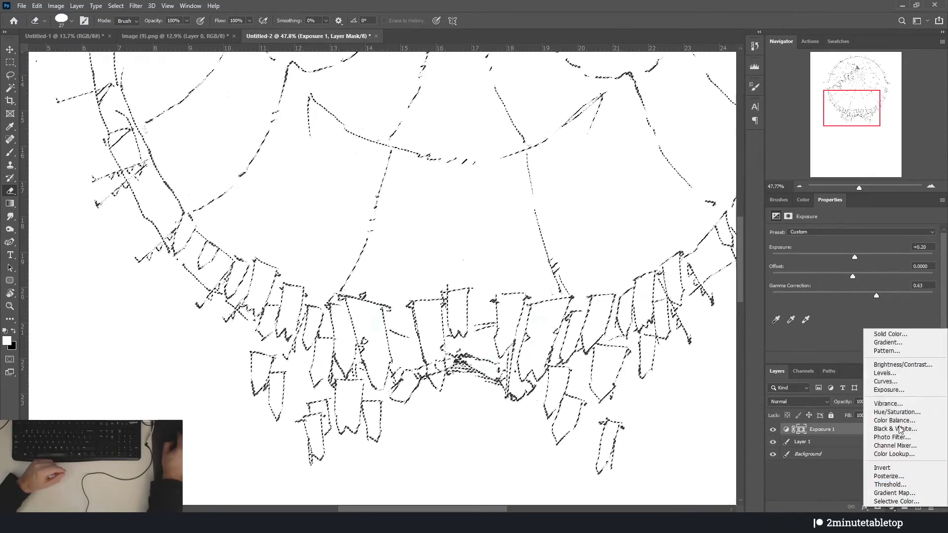
Add a red Color Fill 1 layer over the selected lines, then hide Exposure 1 and Layer 1
{"action": "left_click", "coordinate": [906, 334]}
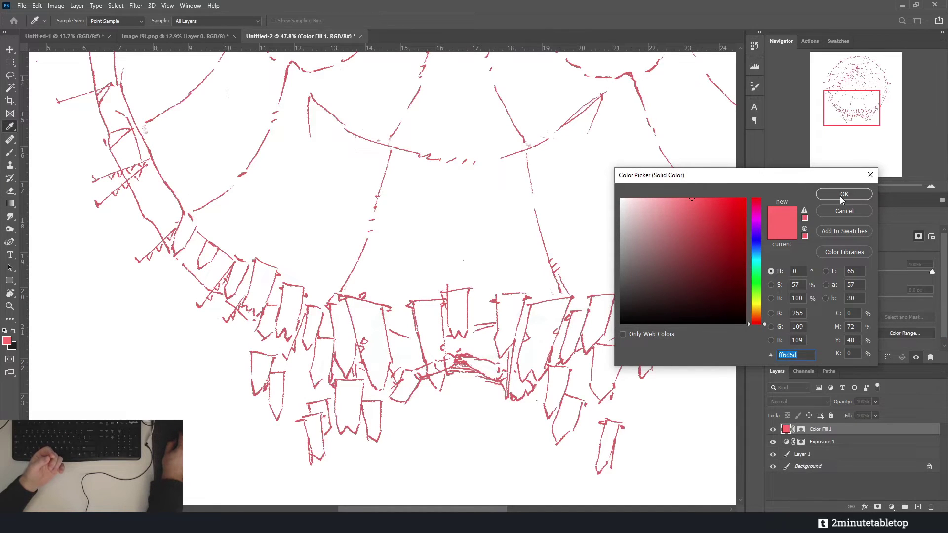
{"action": "left_click", "coordinate": [844, 194]}
{"action": "key", "text": "e"}
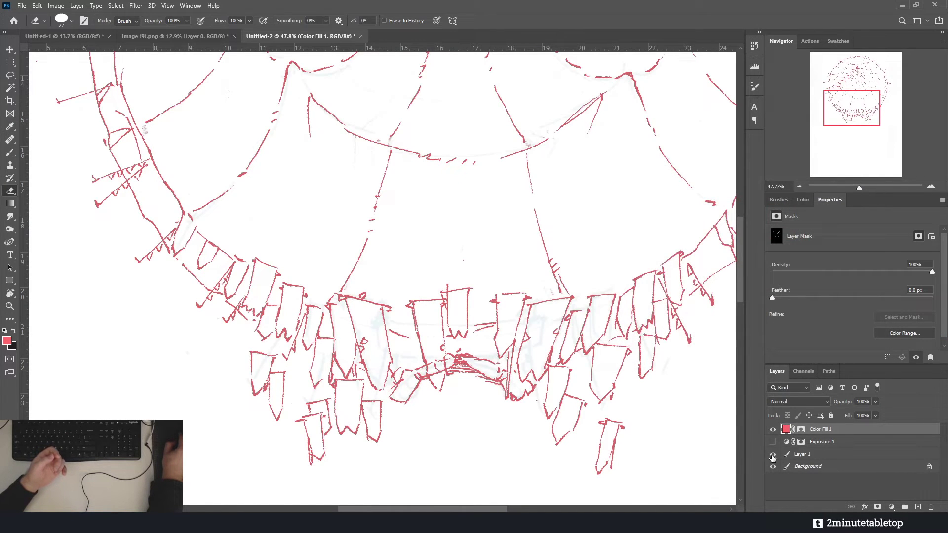
{"action": "left_click_drag", "start_coordinate": [776, 444], "coordinate": [773, 457]}
{"action": "scroll", "coordinate": [469, 401], "scroll_direction": "down", "scroll_amount": 3}
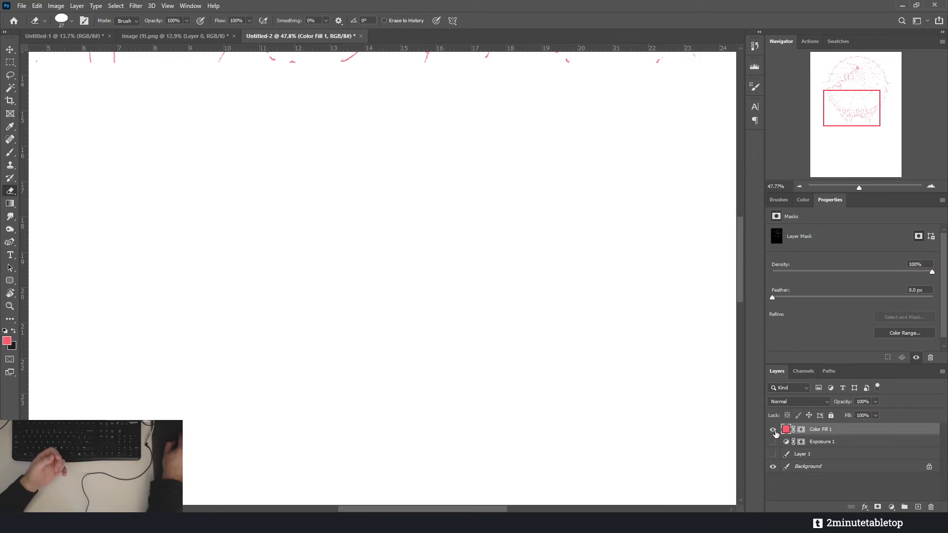
{"action": "scroll", "coordinate": [347, 271], "scroll_direction": "up", "scroll_amount": 4}
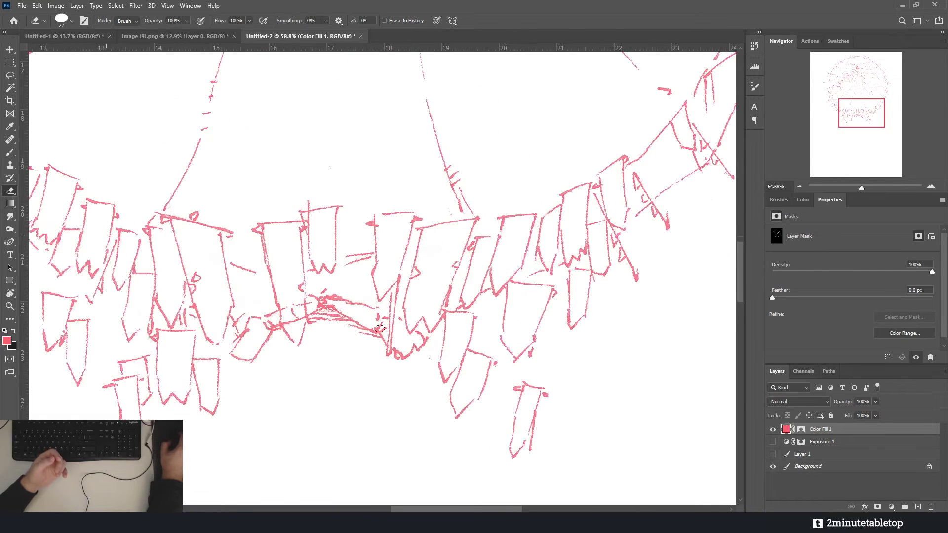
Try darker pink and blue shades for the red fill, then cancel to keep pink
{"action": "double_click", "coordinate": [786, 430]}
{"action": "left_click", "coordinate": [694, 233]}
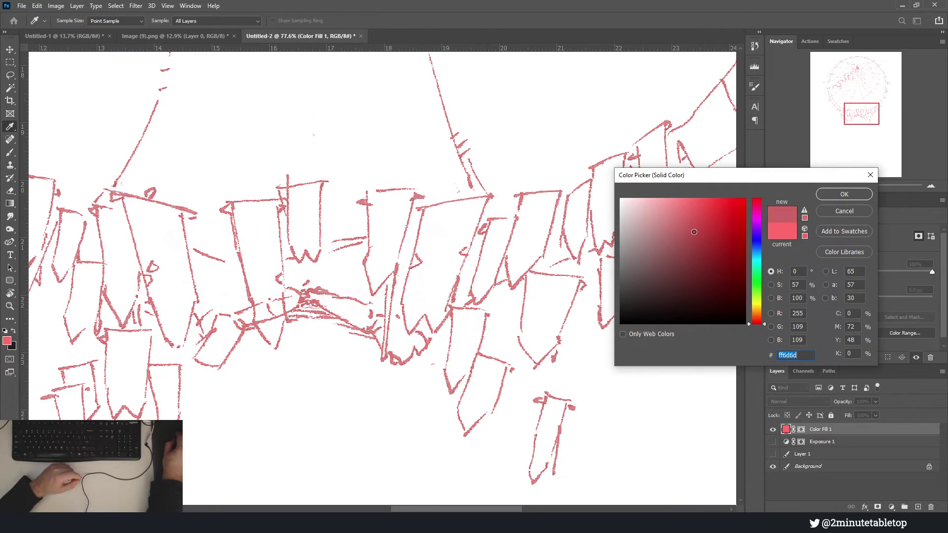
{"action": "mouse_move", "coordinate": [695, 233]}
{"action": "left_mouse_down"}
{"action": "mouse_move", "coordinate": [688, 275]}
{"action": "mouse_move", "coordinate": [726, 214]}
{"action": "left_mouse_up"}
{"action": "left_click", "coordinate": [752, 247]}
{"action": "left_click", "coordinate": [651, 227]}
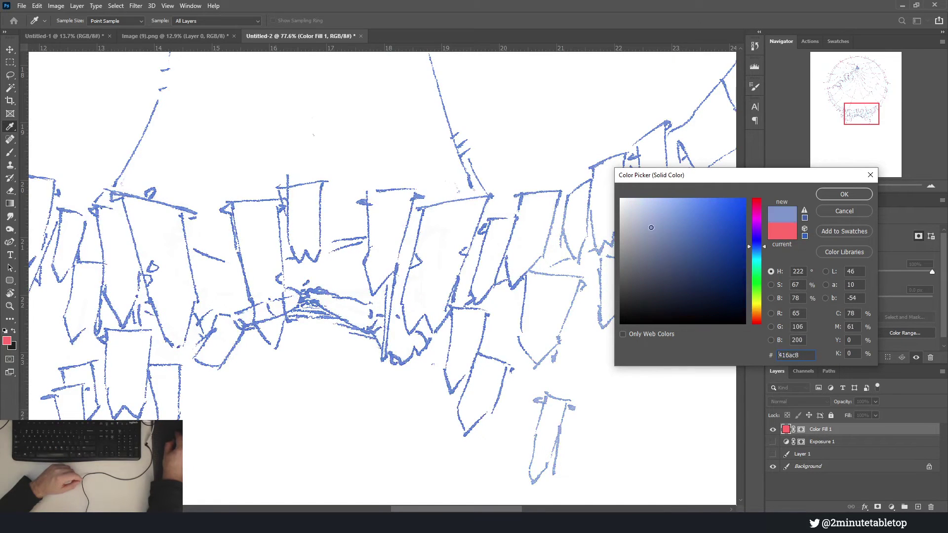
{"action": "mouse_move", "coordinate": [651, 228]}
{"action": "left_mouse_down"}
{"action": "mouse_move", "coordinate": [683, 212]}
{"action": "mouse_move", "coordinate": [693, 263]}
{"action": "left_mouse_up"}
{"action": "left_click", "coordinate": [857, 212]}
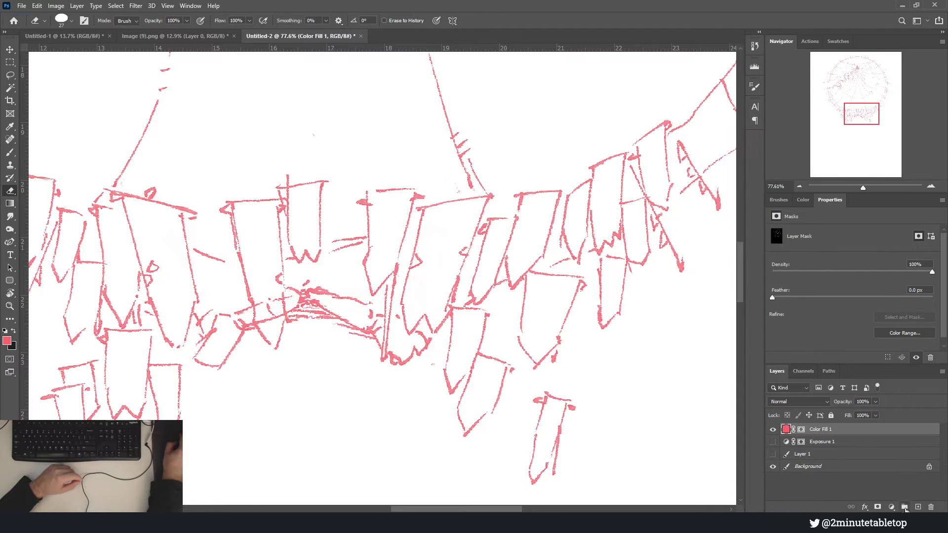
Group the red fill layer and move its line mask onto Group 1
{"action": "key", "text": "ctrl+g"}
{"action": "left_click", "coordinate": [802, 442]}
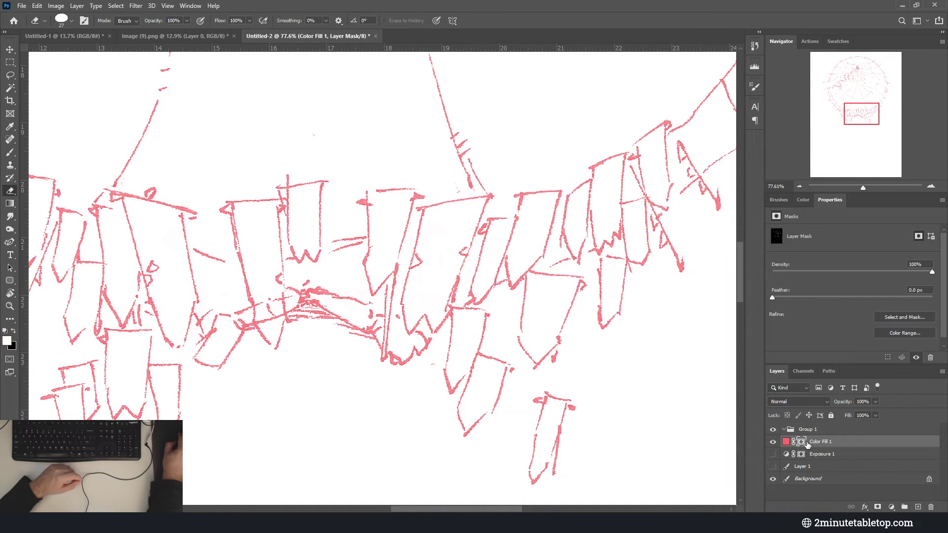
{"action": "left_click_drag", "start_coordinate": [803, 443], "coordinate": [821, 432]}
Add a blue Solid Color fill and erase its mask to reveal red banners
{"action": "left_click", "coordinate": [891, 507]}
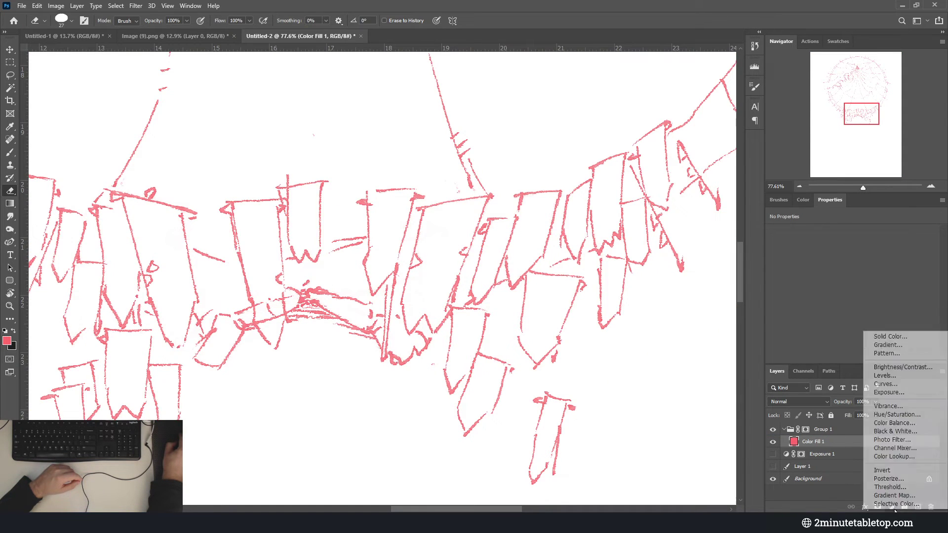
{"action": "left_click", "coordinate": [884, 337]}
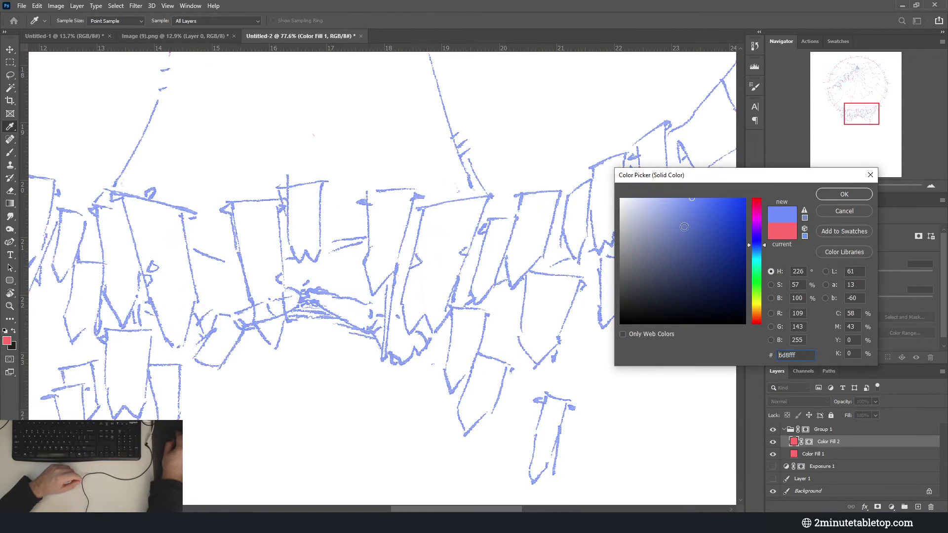
{"action": "left_click", "coordinate": [843, 194]}
{"action": "key", "text": "e"}
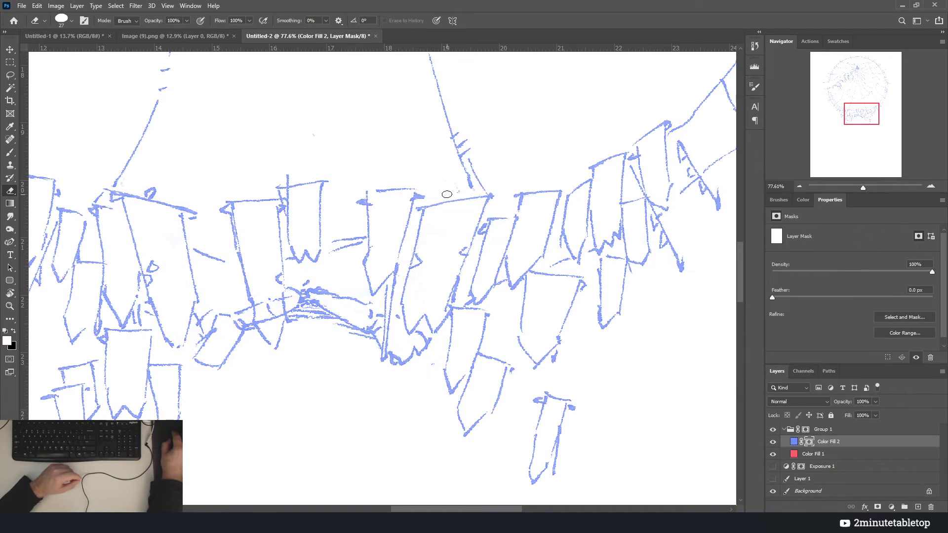
{"action": "left_click_drag", "start_coordinate": [445, 202], "coordinate": [418, 250]}
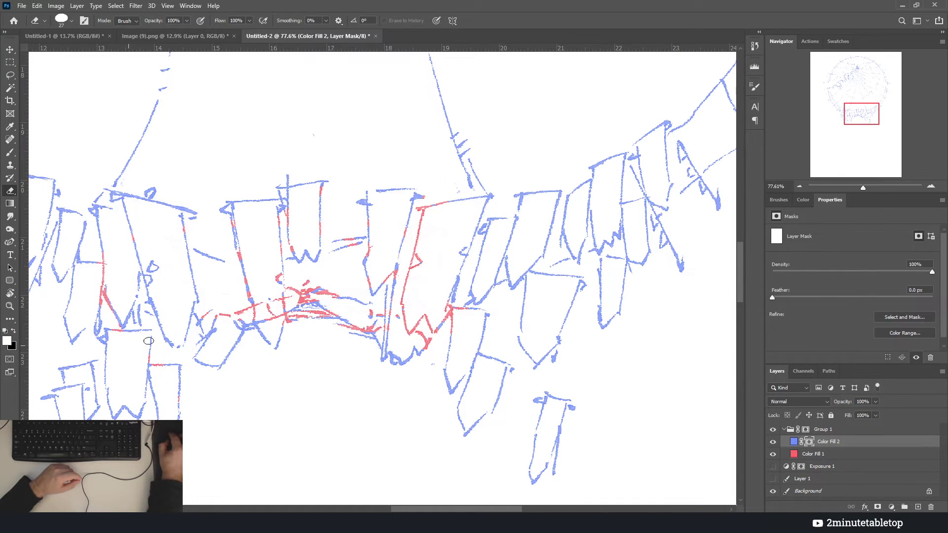
{"action": "scroll", "coordinate": [621, 318], "scroll_direction": "down", "scroll_amount": 3}
{"action": "scroll", "coordinate": [559, 358], "scroll_direction": "up", "scroll_amount": 3}
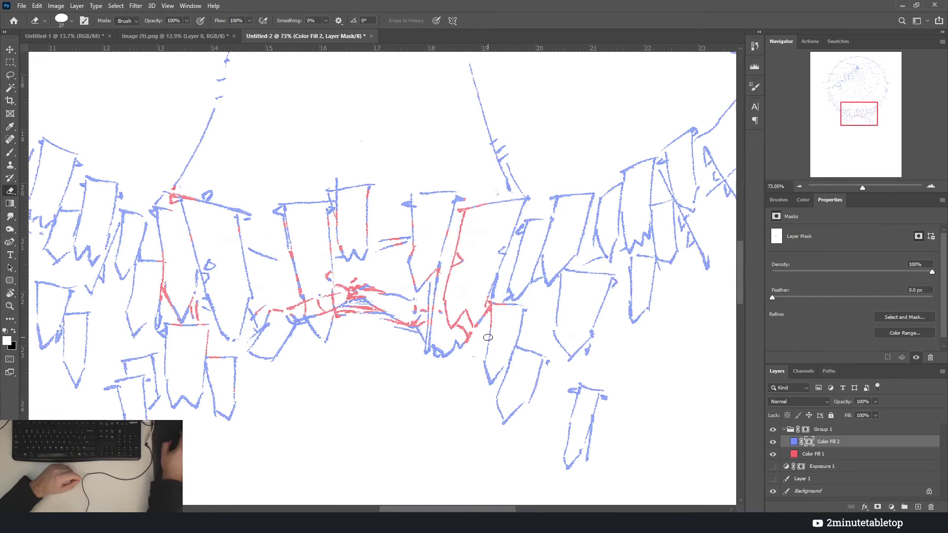
{"action": "scroll", "coordinate": [386, 271], "scroll_direction": "up", "scroll_amount": 3}
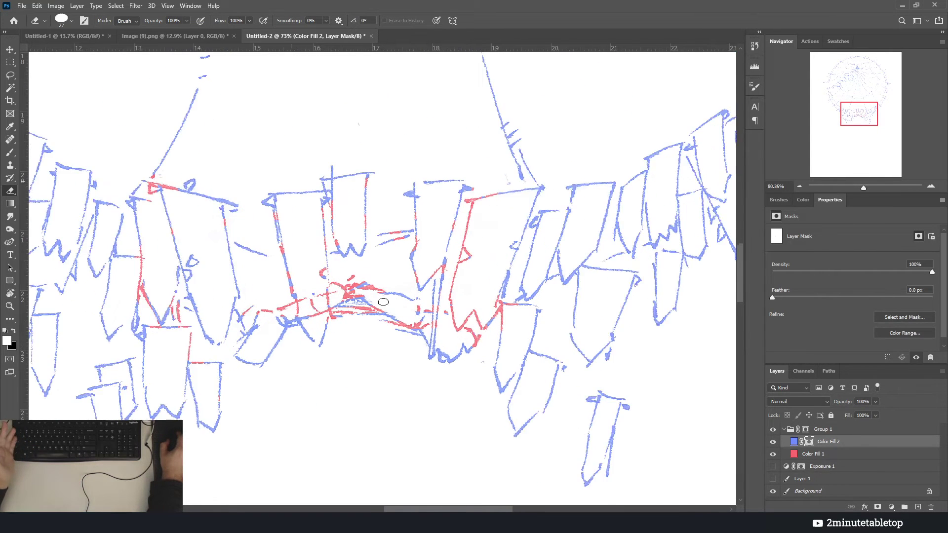
Hide Group 1, show Layer 1 and Exposure 1, and check the channels
{"action": "left_click", "coordinate": [784, 430]}
{"action": "left_click", "coordinate": [773, 429]}
{"action": "left_click", "coordinate": [773, 454]}
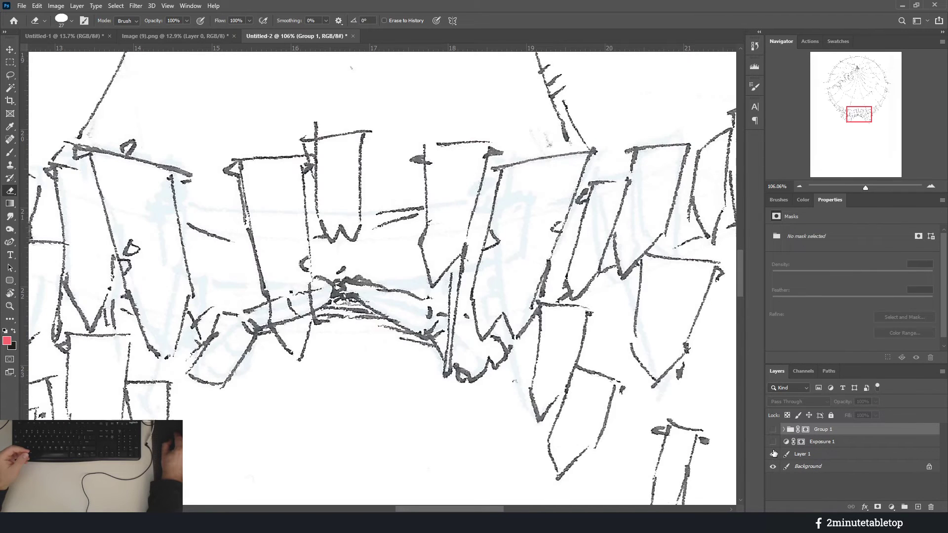
{"action": "left_click", "coordinate": [773, 442]}
{"action": "left_click", "coordinate": [803, 371]}
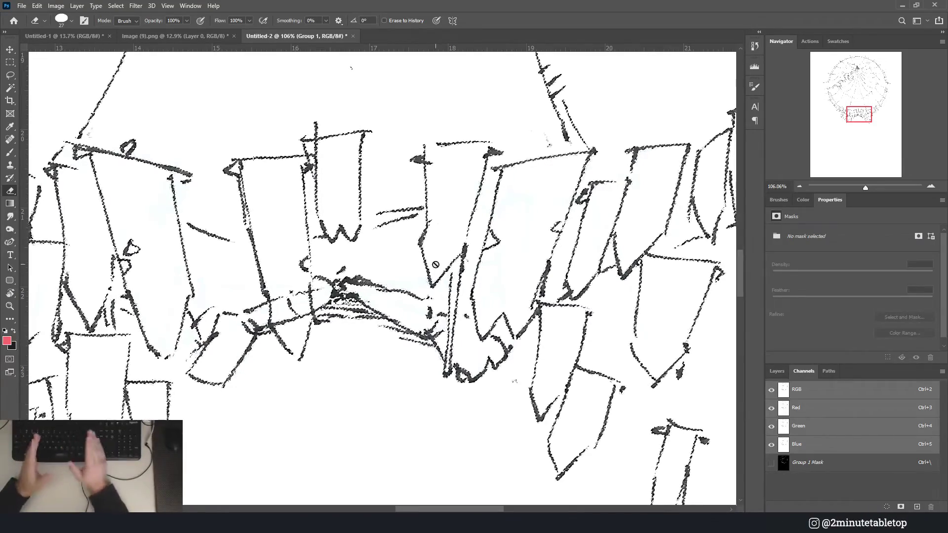
{"action": "left_click", "coordinate": [777, 371]}
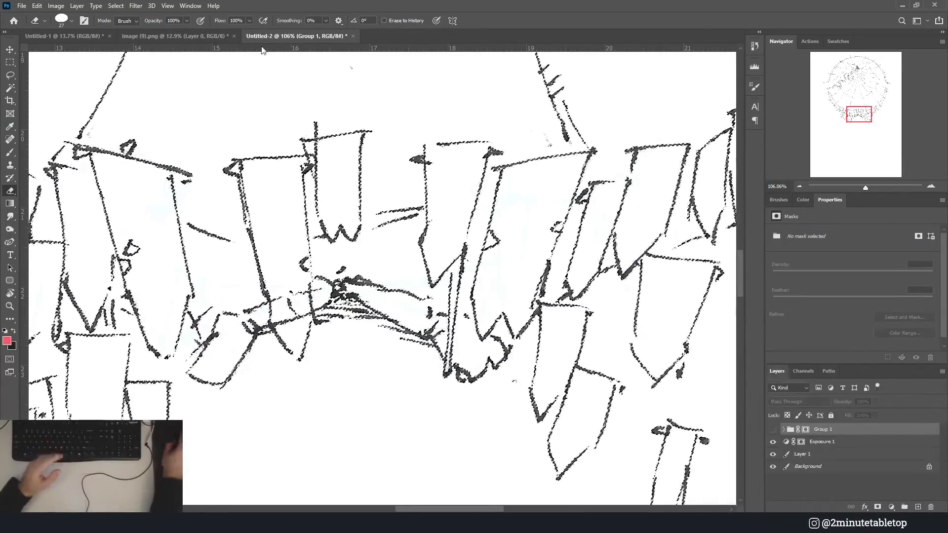
Smooth the current selection with a 2-pixel sample radius
{"action": "left_click", "coordinate": [109, 7]}
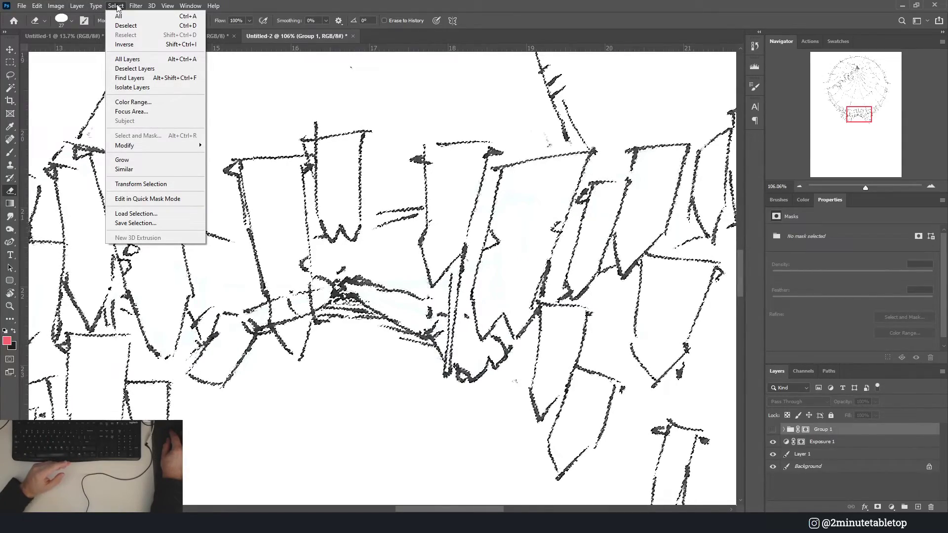
{"action": "mouse_move", "coordinate": [163, 145]}
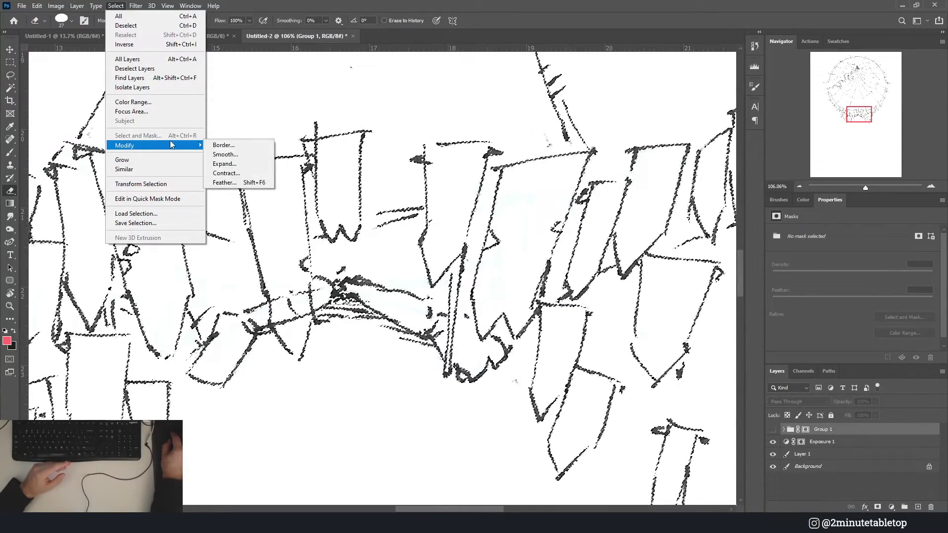
{"action": "left_click", "coordinate": [226, 154]}
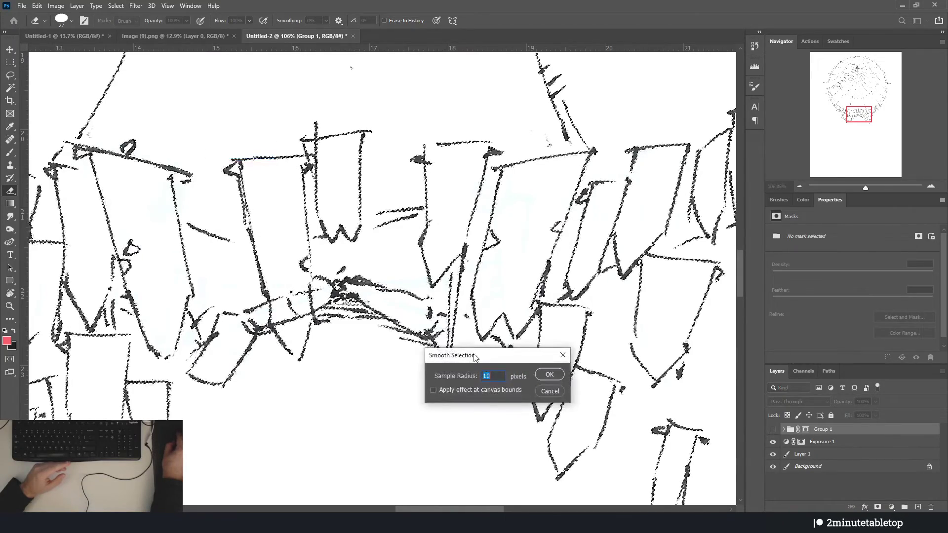
{"action": "left_click_drag", "start_coordinate": [474, 360], "coordinate": [381, 222]}
{"action": "type", "text": "2"}
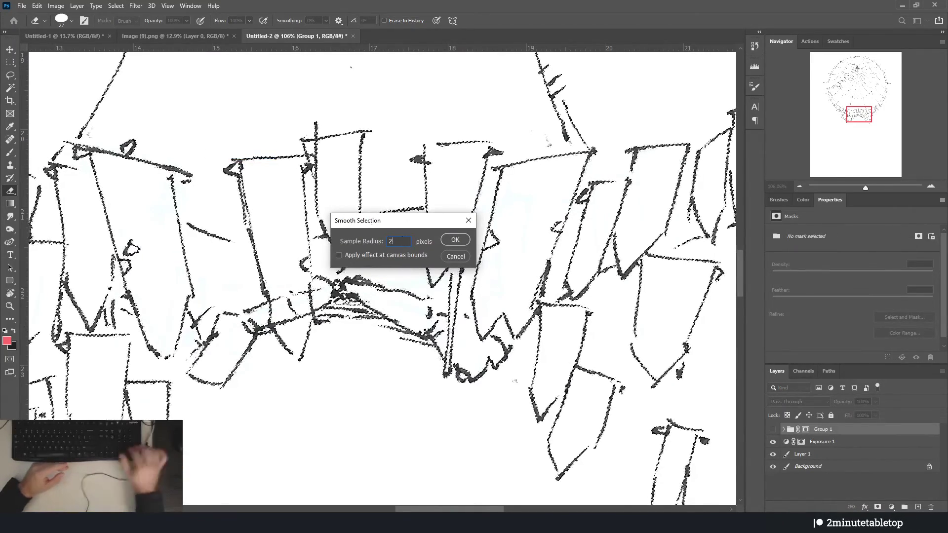
{"action": "left_click", "coordinate": [454, 240]}
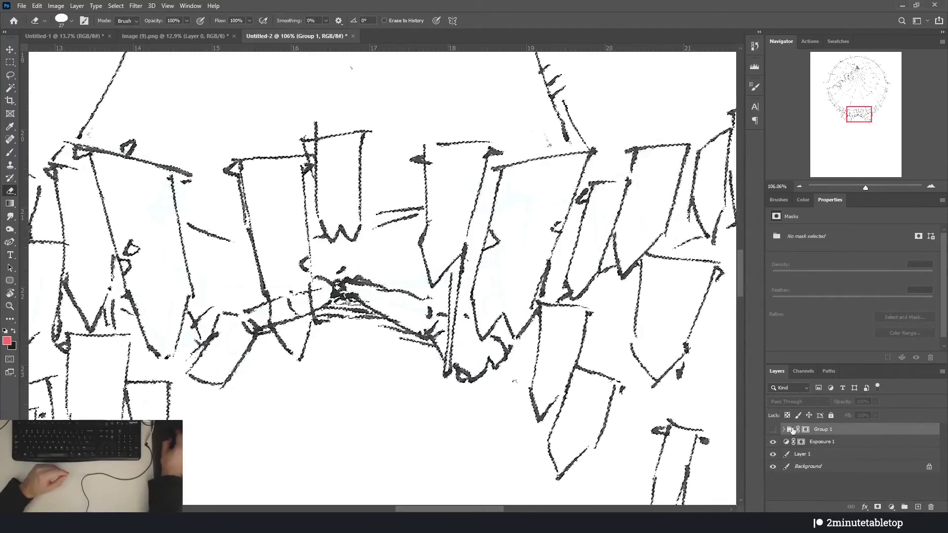
Add a red Solid Color fill from the smoothed selection and hide the sketch layers
{"action": "left_click", "coordinate": [892, 507]}
{"action": "left_click", "coordinate": [894, 335]}
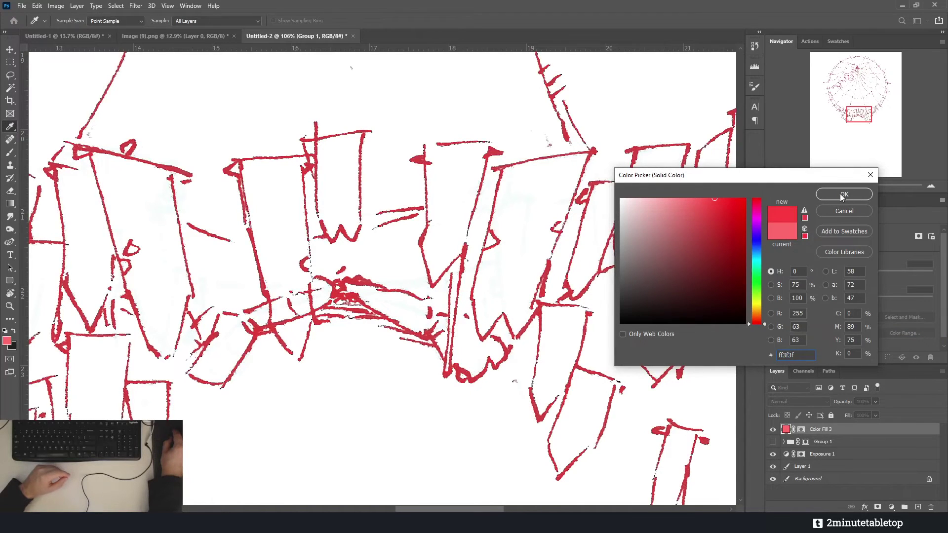
{"action": "left_click", "coordinate": [843, 195]}
{"action": "key", "text": "e"}
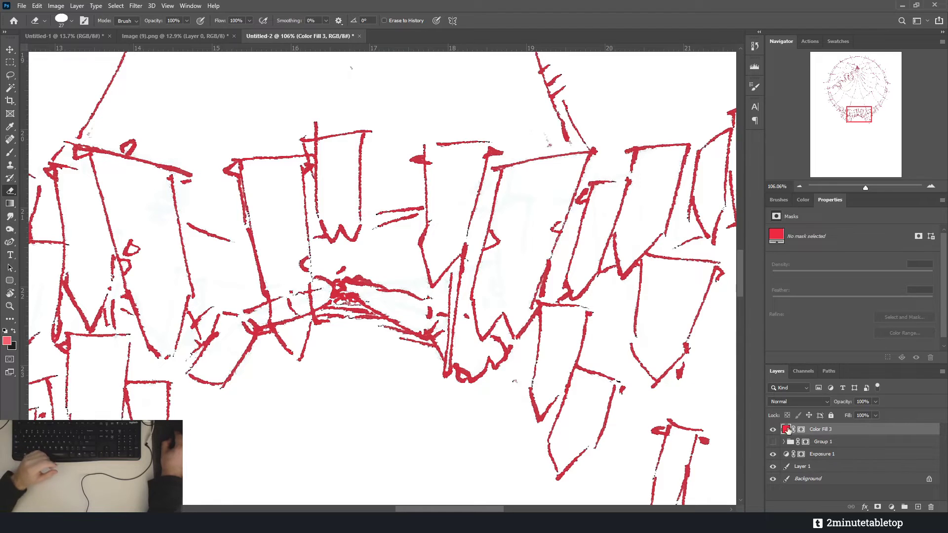
{"action": "left_click", "coordinate": [772, 454]}
{"action": "left_click", "coordinate": [773, 466]}
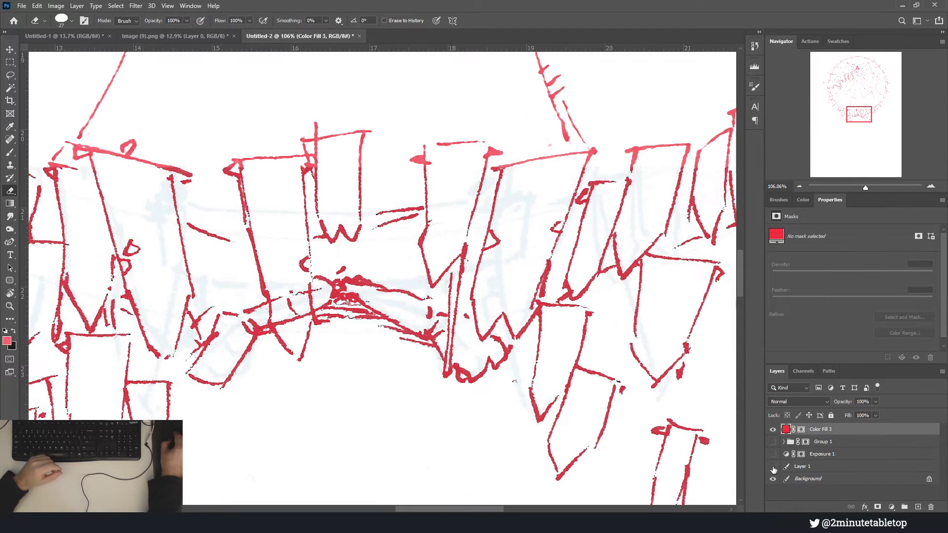
{"action": "scroll", "coordinate": [269, 168], "scroll_direction": "up", "scroll_amount": 3}
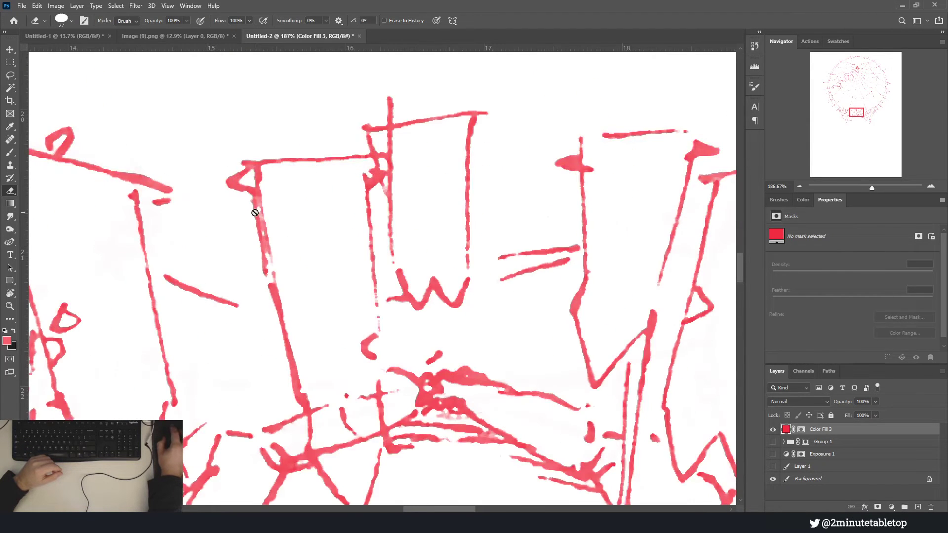
{"action": "scroll", "coordinate": [266, 208], "scroll_direction": "down", "scroll_amount": 2}
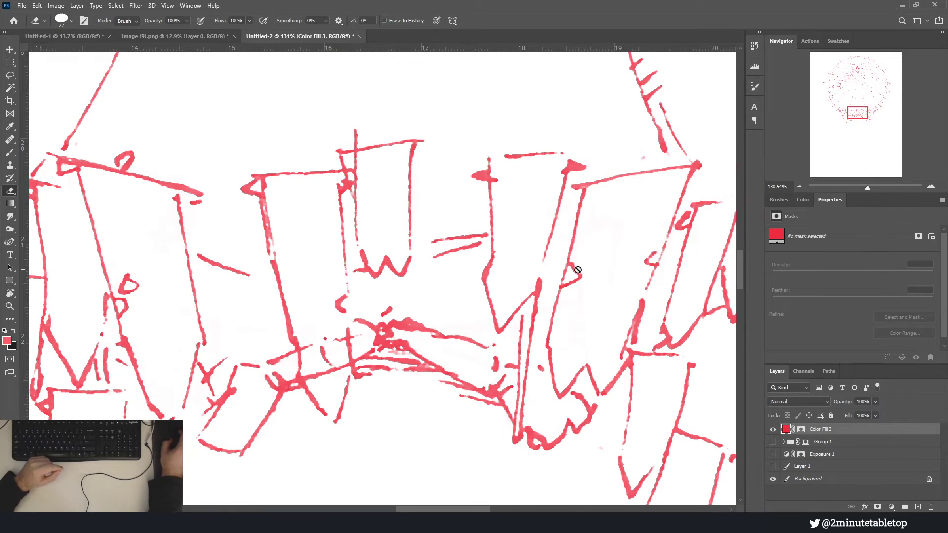
{"action": "scroll", "coordinate": [581, 186], "scroll_direction": "down", "scroll_amount": 3}
{"action": "scroll", "coordinate": [70, 328], "scroll_direction": "up", "scroll_amount": 3}
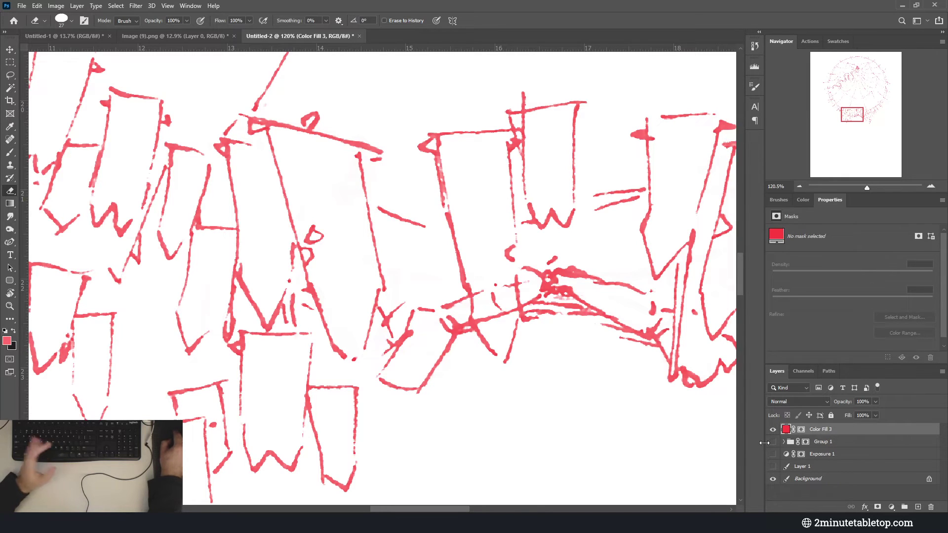
Hide Color Fill 3, show Layer 1 and Exposure 1, and group them
{"action": "left_click", "coordinate": [773, 430]}
{"action": "left_click", "coordinate": [773, 466]}
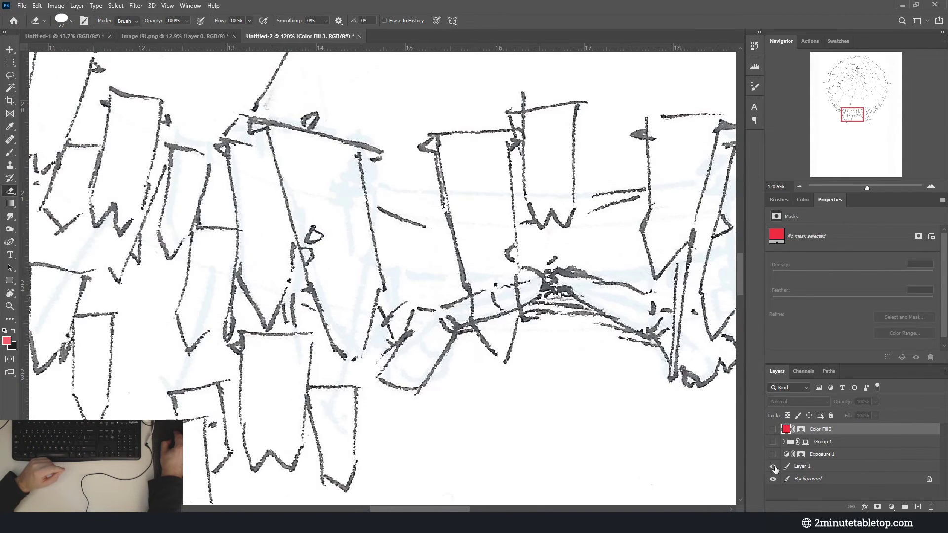
{"action": "scroll", "coordinate": [285, 95], "scroll_direction": "up", "scroll_amount": 2}
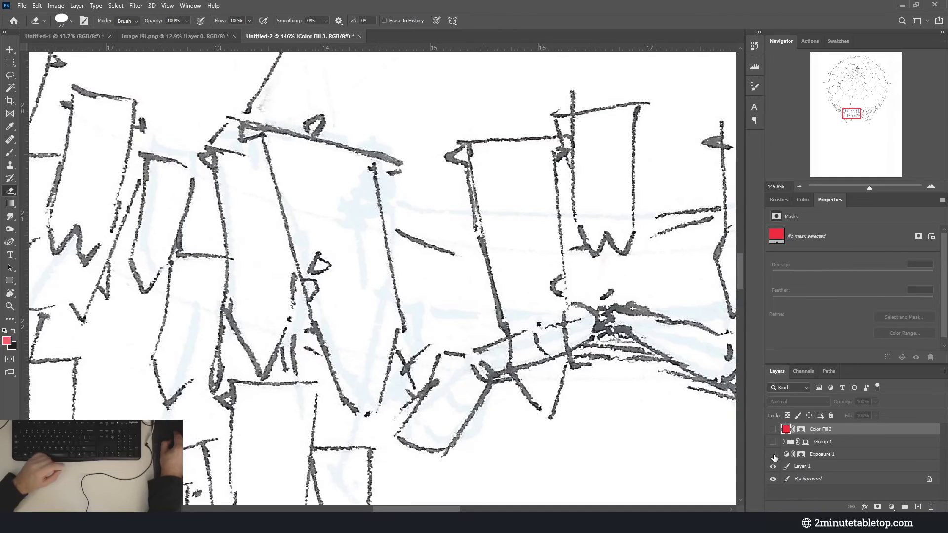
{"action": "left_click", "coordinate": [774, 455]}
{"action": "left_click", "coordinate": [839, 455]}
{"action": "left_click", "coordinate": [869, 467], "text": "shift"}
{"action": "left_click", "coordinate": [906, 508]}
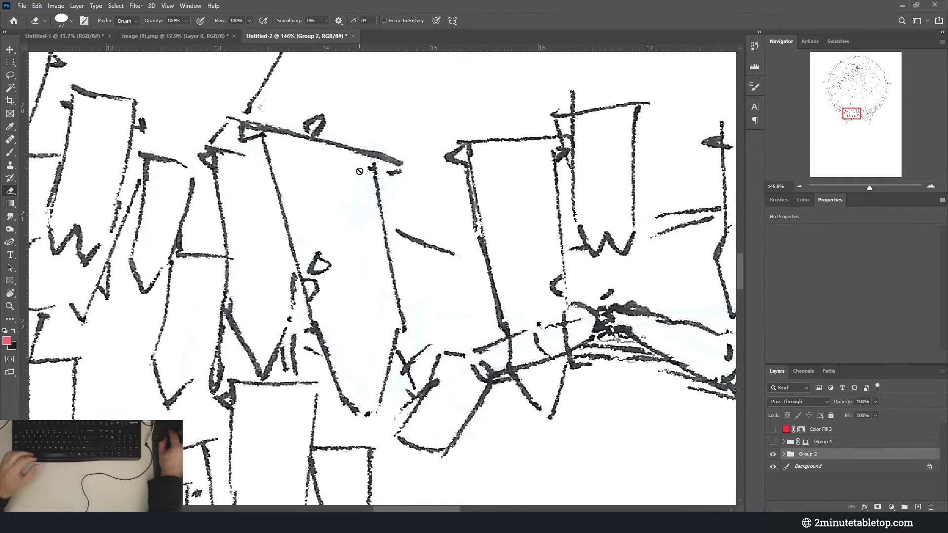
{"action": "scroll", "coordinate": [265, 169], "scroll_direction": "up", "scroll_amount": 1}
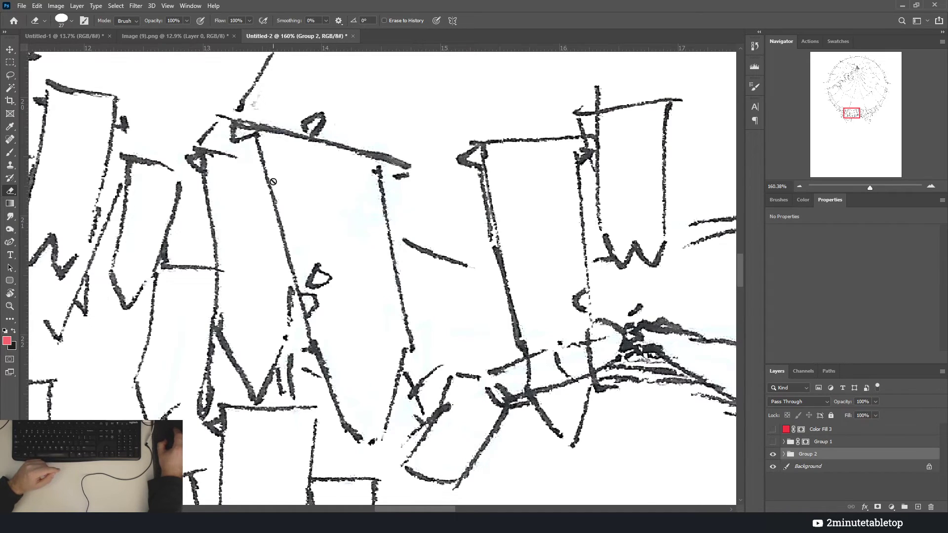
Hide Group 2 and recolour Color Fill 3 with near-black sampled from the sketch
{"action": "left_click", "coordinate": [773, 455]}
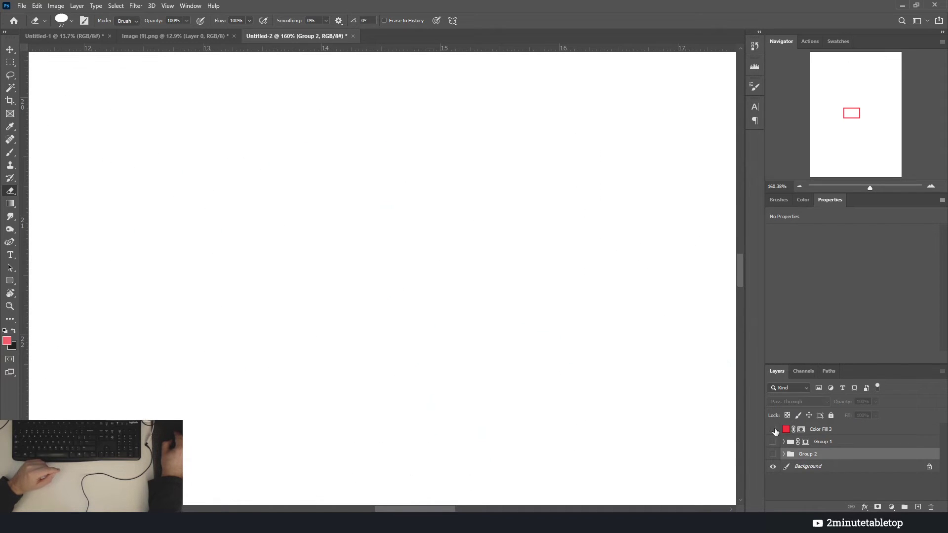
{"action": "left_click", "coordinate": [773, 430]}
{"action": "double_click", "coordinate": [786, 429]}
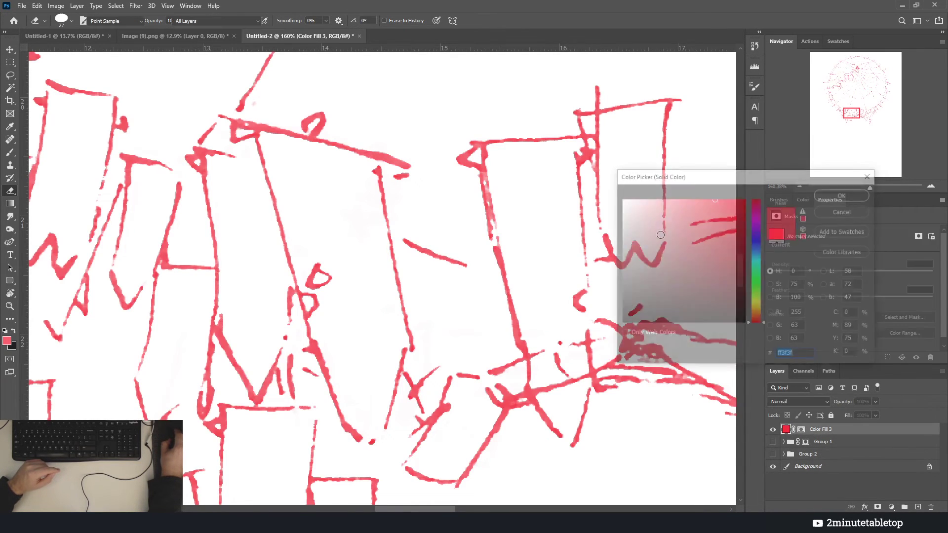
{"action": "left_click", "coordinate": [523, 371]}
{"action": "left_click", "coordinate": [859, 196]}
{"action": "key", "text": "e"}
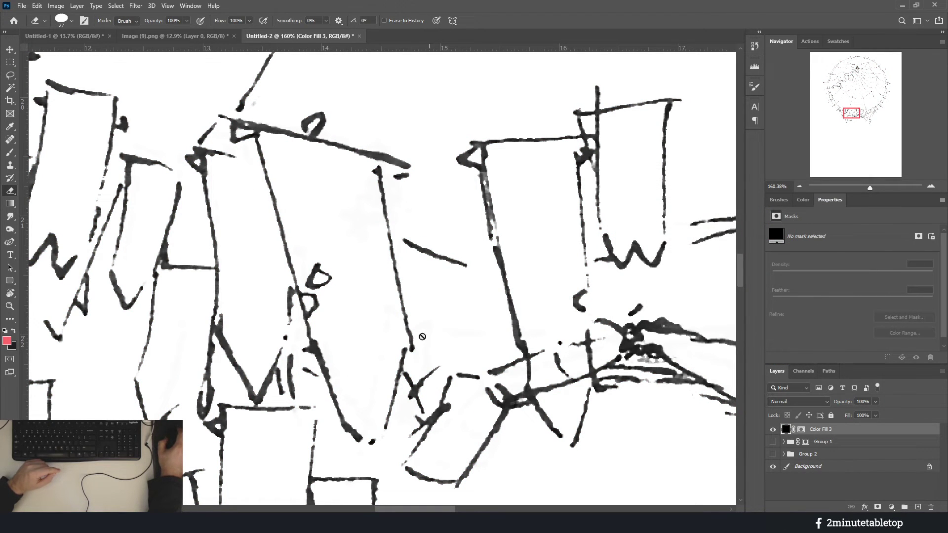
Zoom in with the grid shown and compare the black line art against the original sketch
{"action": "key", "text": "ctrl+minus"}
{"action": "key", "text": "ctrl+minus"}
{"action": "key", "text": "ctrl+minus"}
{"action": "key", "text": "ctrl+minus"}
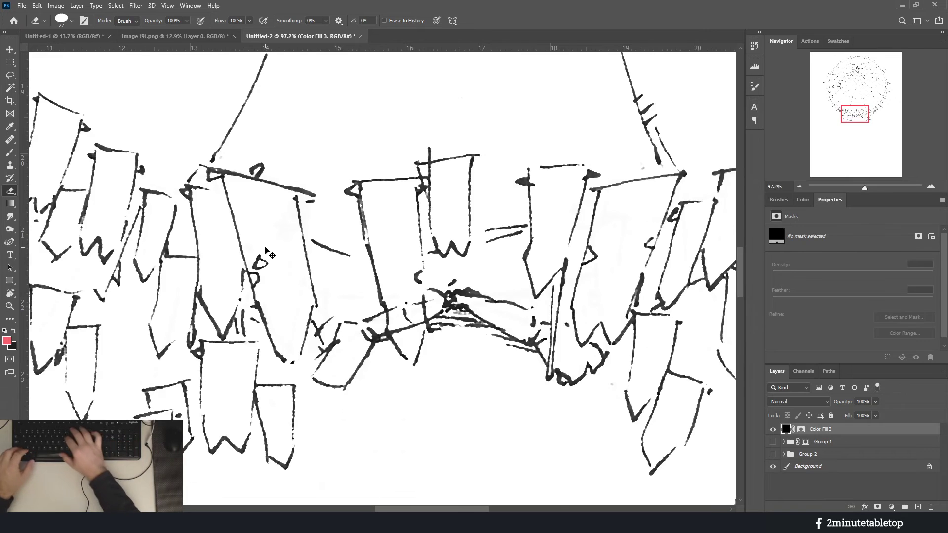
{"action": "key", "text": "ctrl+0"}
{"action": "mouse_move", "coordinate": [264, 251]}
{"action": "left_mouse_down"}
{"action": "mouse_move", "coordinate": [632, 210]}
{"action": "mouse_move", "coordinate": [387, 205]}
{"action": "mouse_move", "coordinate": [494, 370]}
{"action": "mouse_move", "coordinate": [548, 425]}
{"action": "mouse_move", "coordinate": [582, 412]}
{"action": "left_mouse_up"}
{"action": "key", "text": "ctrl+apostrophe"}
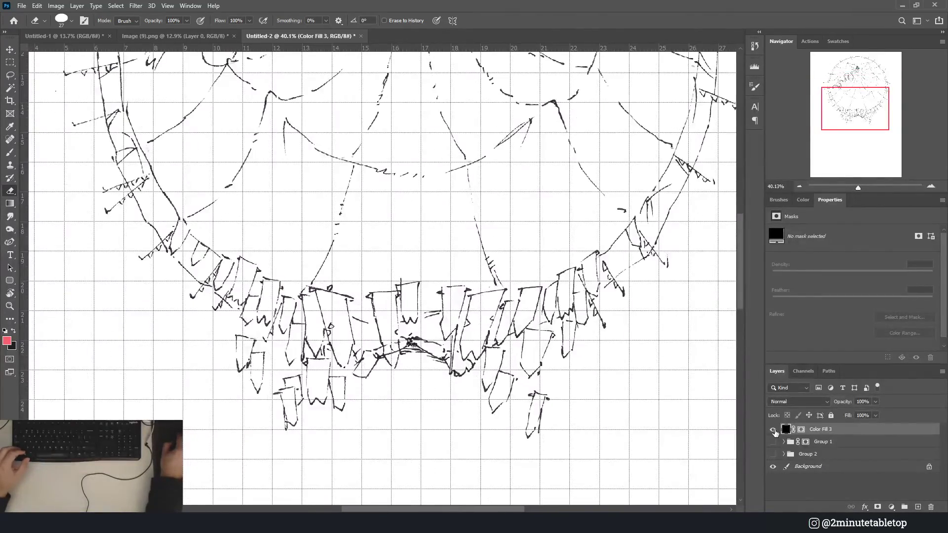
{"action": "left_click", "coordinate": [773, 429]}
{"action": "left_click", "coordinate": [773, 454]}
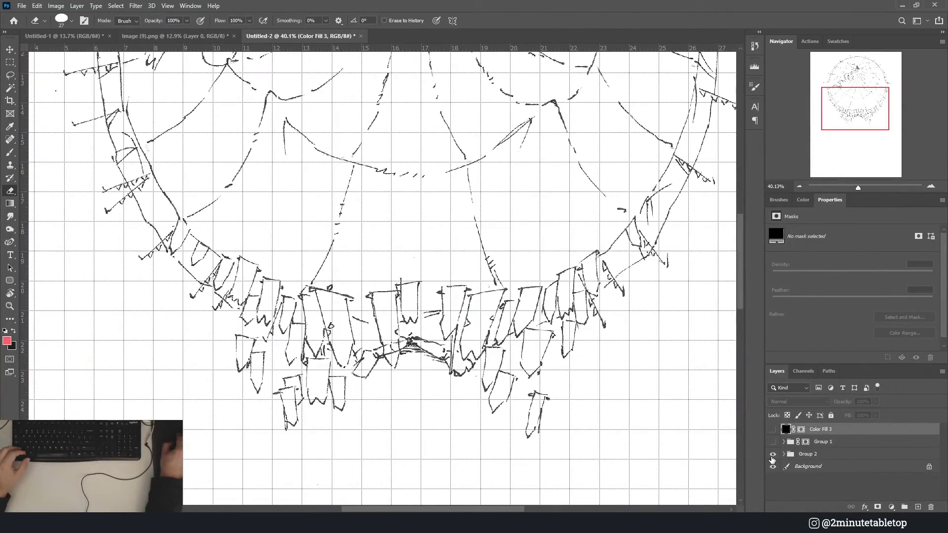
{"action": "left_click", "coordinate": [773, 453]}
{"action": "left_click", "coordinate": [774, 429]}
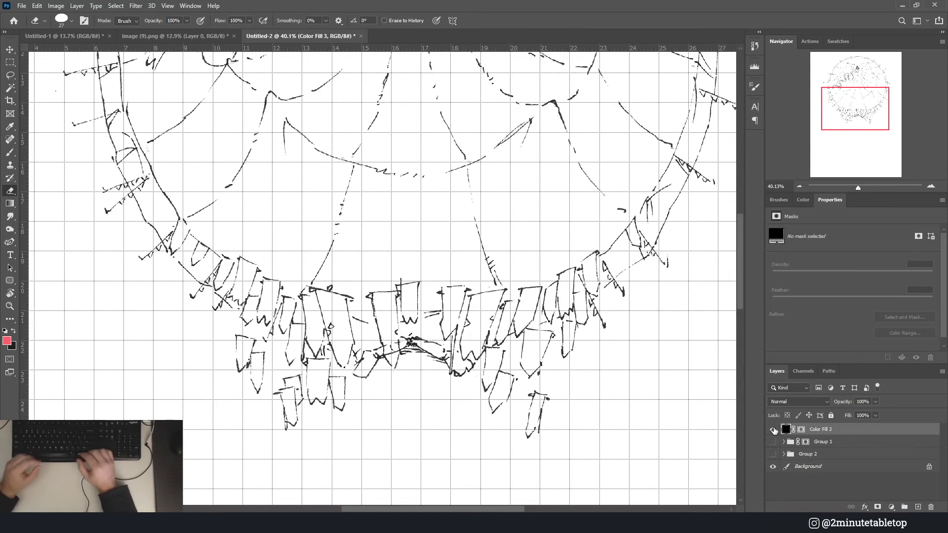
{"action": "key", "text": "ctrl+0"}
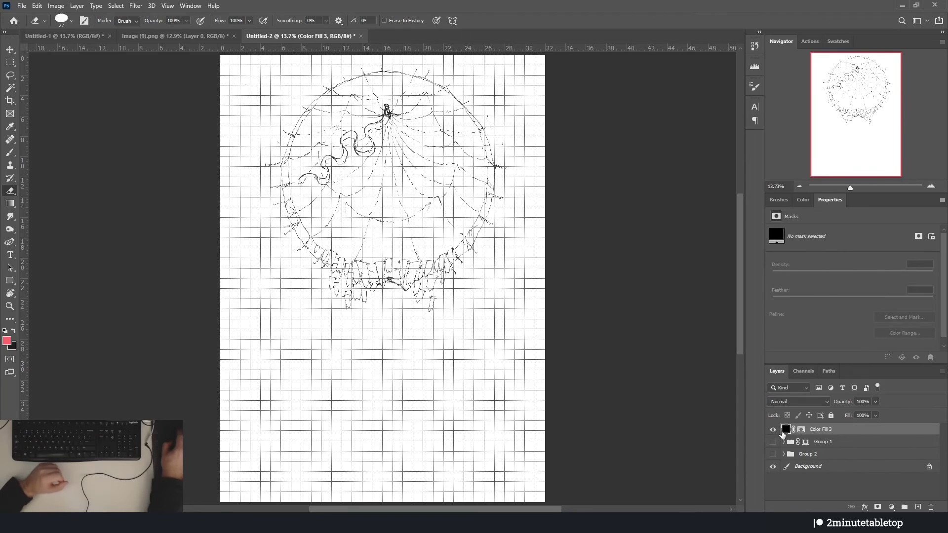
Rename the fill layer 'LINE ART' and hide the grid
{"action": "double_click", "coordinate": [820, 430]}
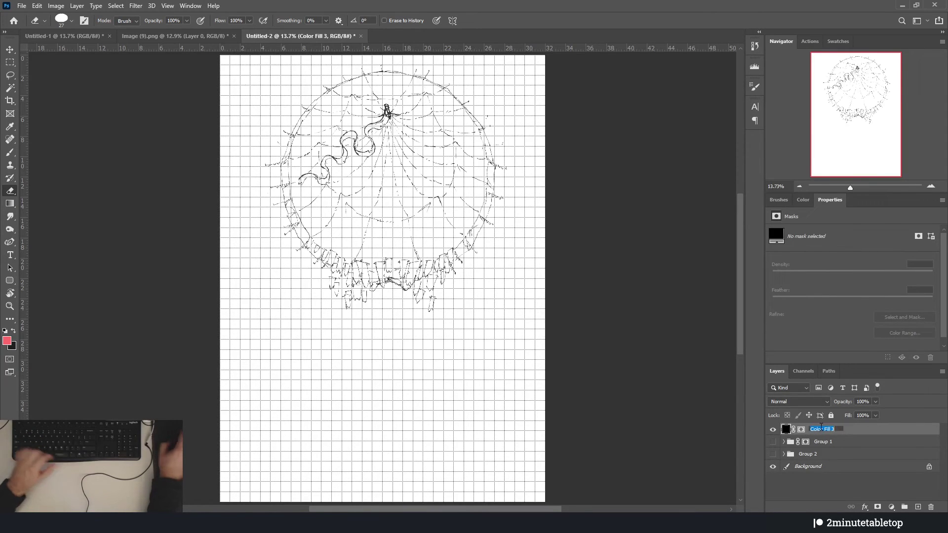
{"action": "type", "text": "LINE ART"}
{"action": "key", "text": "Return"}
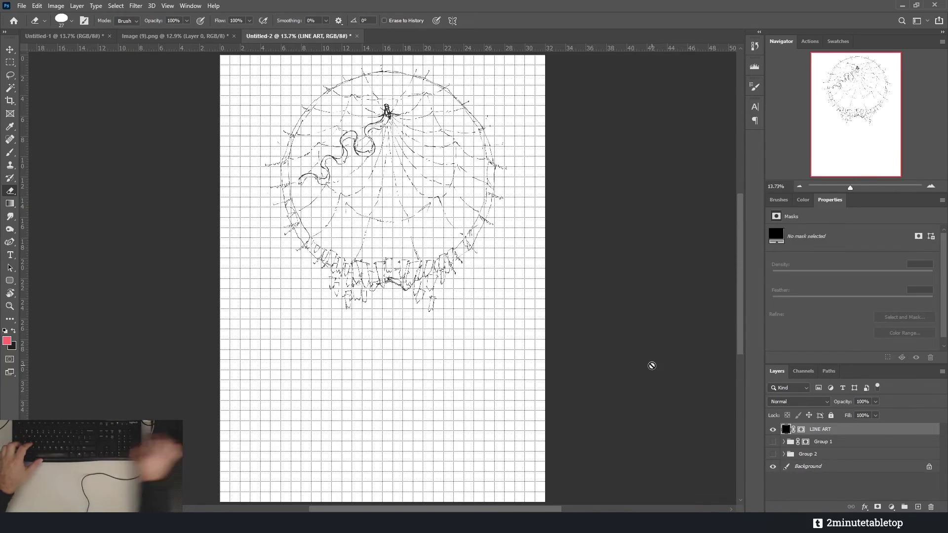
{"action": "key", "text": "ctrl+apostrophe"}
On a new layer above Background, brush red paint over the whole wavy ribbon
{"action": "left_click", "coordinate": [828, 470]}
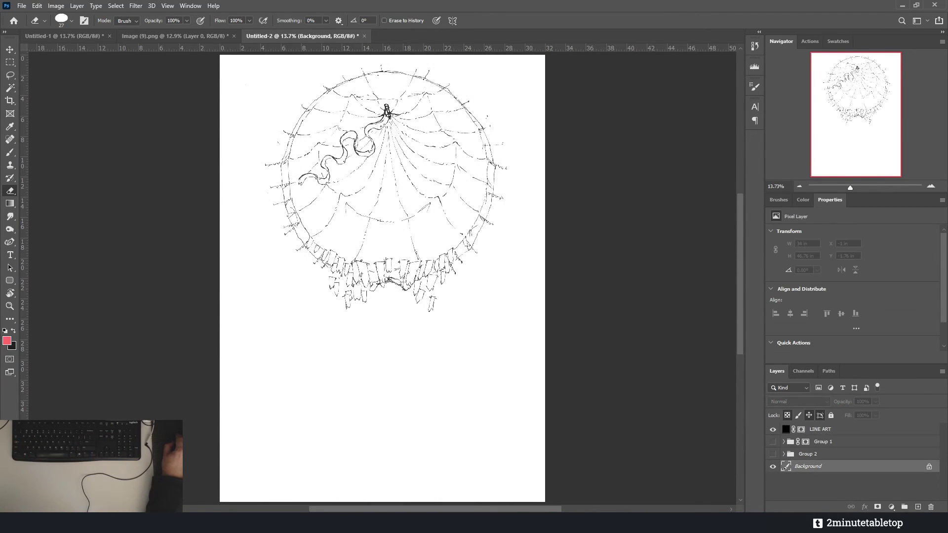
{"action": "key", "text": "ctrl+shift+alt+n"}
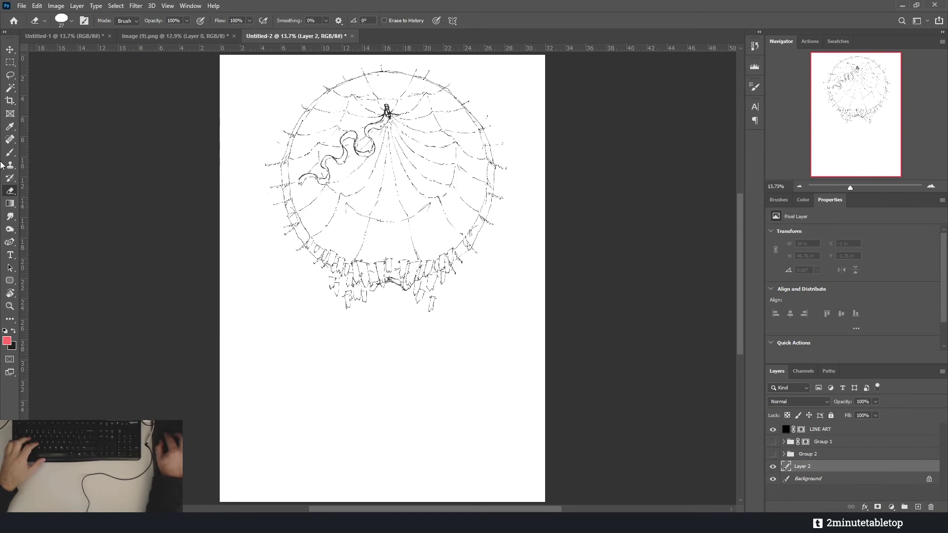
{"action": "left_click", "coordinate": [10, 152]}
{"action": "scroll", "coordinate": [406, 144], "scroll_direction": "up", "scroll_amount": 5}
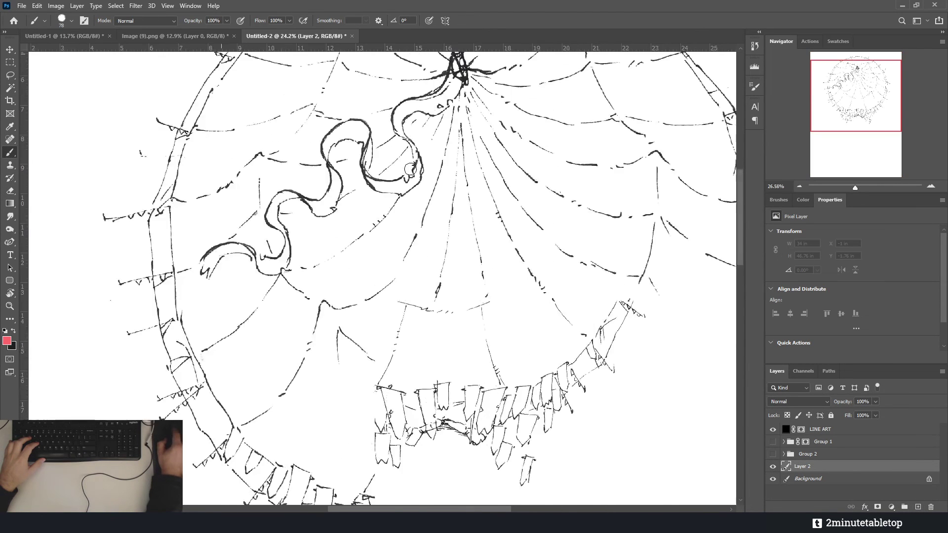
{"action": "mouse_move", "coordinate": [406, 144]}
{"action": "left_mouse_down"}
{"action": "mouse_move", "coordinate": [425, 160]}
{"action": "mouse_move", "coordinate": [372, 197]}
{"action": "mouse_move", "coordinate": [310, 126]}
{"action": "mouse_move", "coordinate": [379, 164]}
{"action": "mouse_move", "coordinate": [391, 156]}
{"action": "mouse_move", "coordinate": [339, 137]}
{"action": "left_mouse_up"}
{"action": "mouse_move", "coordinate": [329, 103]}
{"action": "left_mouse_down"}
{"action": "mouse_move", "coordinate": [296, 162]}
{"action": "mouse_move", "coordinate": [280, 229]}
{"action": "mouse_move", "coordinate": [287, 224]}
{"action": "mouse_move", "coordinate": [230, 212]}
{"action": "mouse_move", "coordinate": [210, 249]}
{"action": "left_mouse_up"}
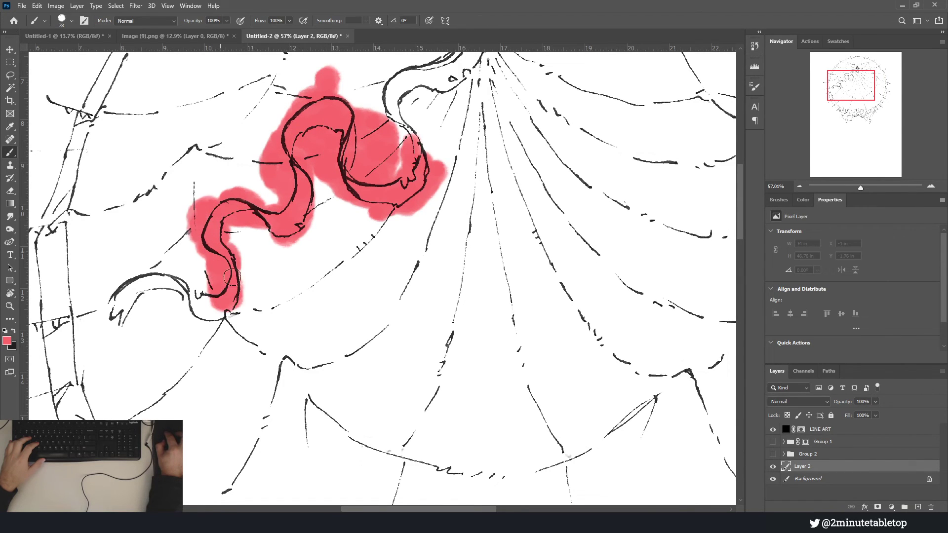
{"action": "mouse_move", "coordinate": [157, 283]}
{"action": "left_mouse_down"}
{"action": "mouse_move", "coordinate": [119, 271]}
{"action": "mouse_move", "coordinate": [207, 285]}
{"action": "mouse_move", "coordinate": [234, 316]}
{"action": "left_mouse_up"}
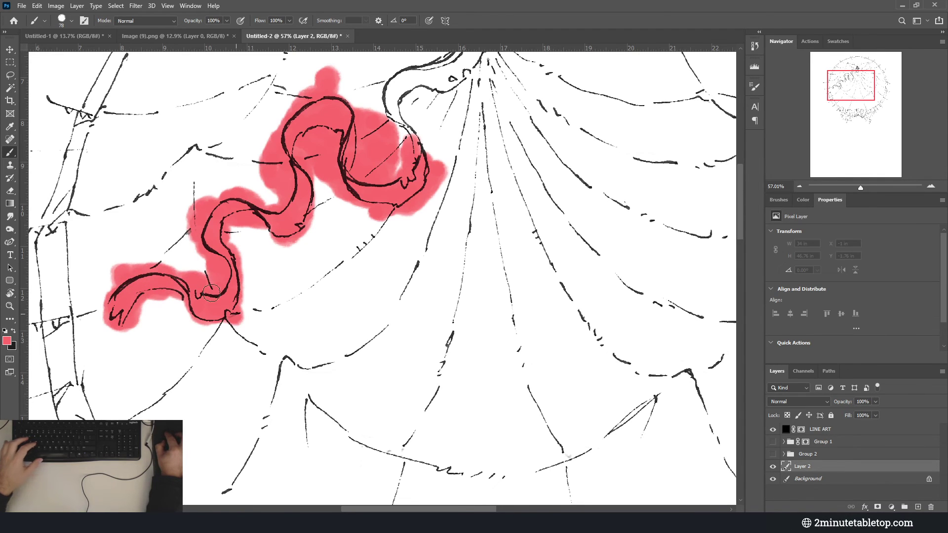
{"action": "mouse_move", "coordinate": [215, 236]}
{"action": "left_mouse_down"}
{"action": "mouse_move", "coordinate": [307, 208]}
{"action": "mouse_move", "coordinate": [332, 139]}
{"action": "left_mouse_up"}
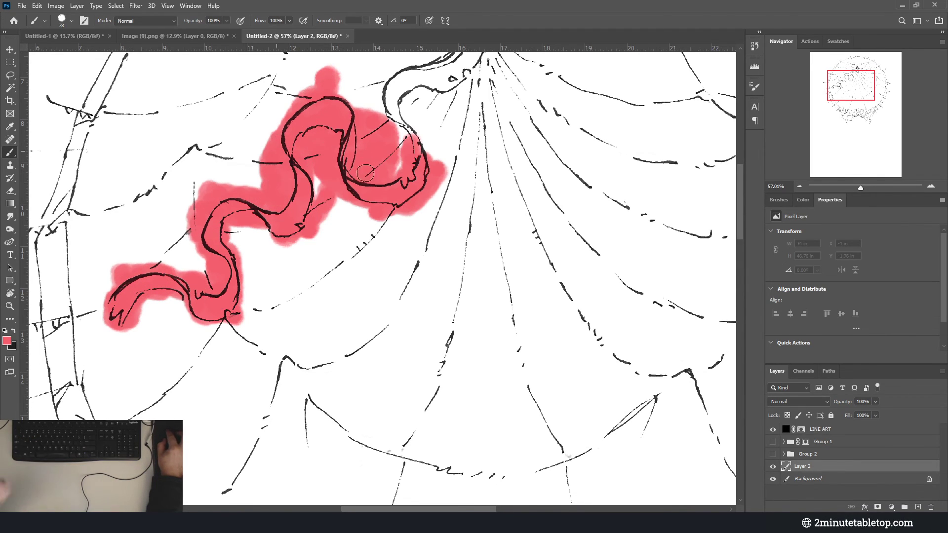
{"action": "mouse_move", "coordinate": [407, 188]}
{"action": "left_mouse_down"}
{"action": "mouse_move", "coordinate": [412, 133]}
{"action": "mouse_move", "coordinate": [396, 116]}
{"action": "mouse_move", "coordinate": [407, 75]}
{"action": "left_mouse_up"}
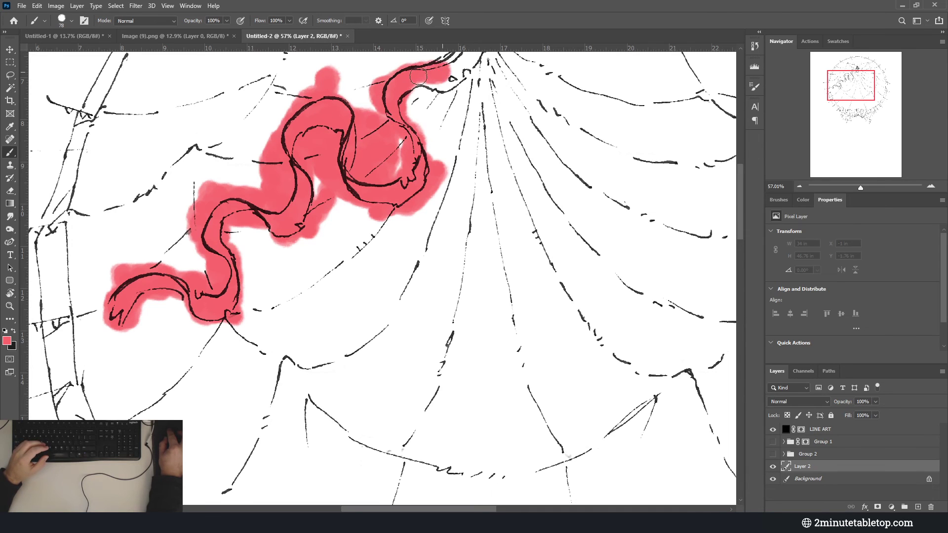
{"action": "scroll", "coordinate": [397, 98], "scroll_direction": "up", "scroll_amount": 3}
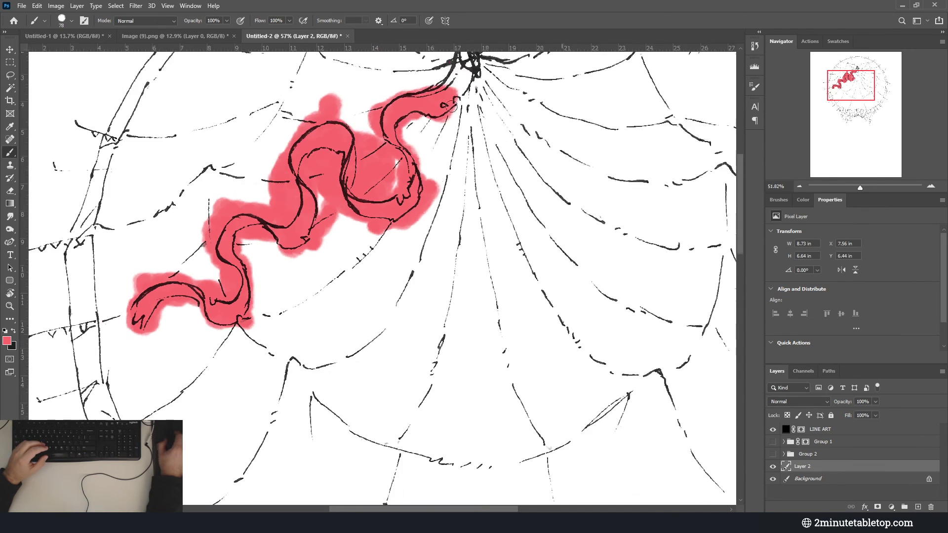
{"action": "mouse_move", "coordinate": [409, 242]}
{"action": "left_mouse_down"}
{"action": "mouse_move", "coordinate": [408, 268]}
{"action": "mouse_move", "coordinate": [392, 265]}
{"action": "mouse_move", "coordinate": [420, 246]}
{"action": "left_mouse_up"}
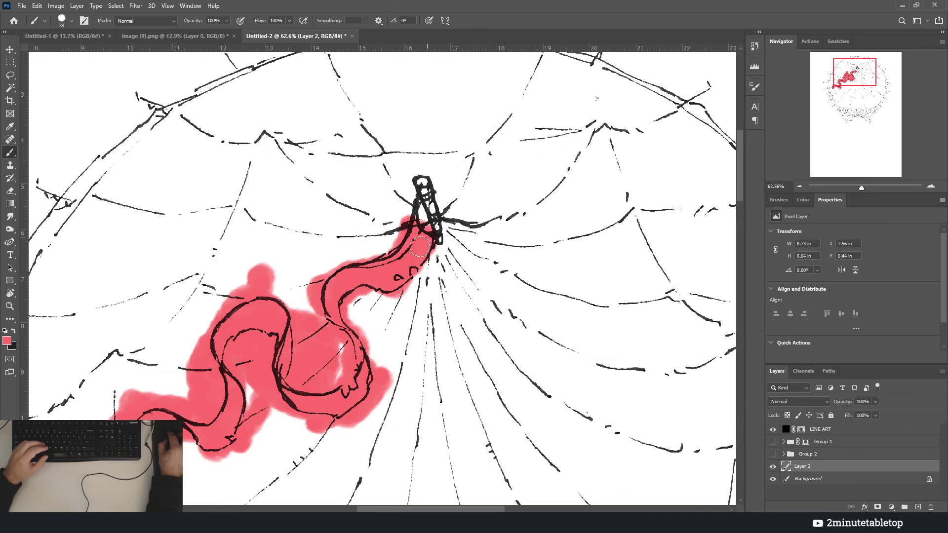
{"action": "key", "text": "ctrl+0"}
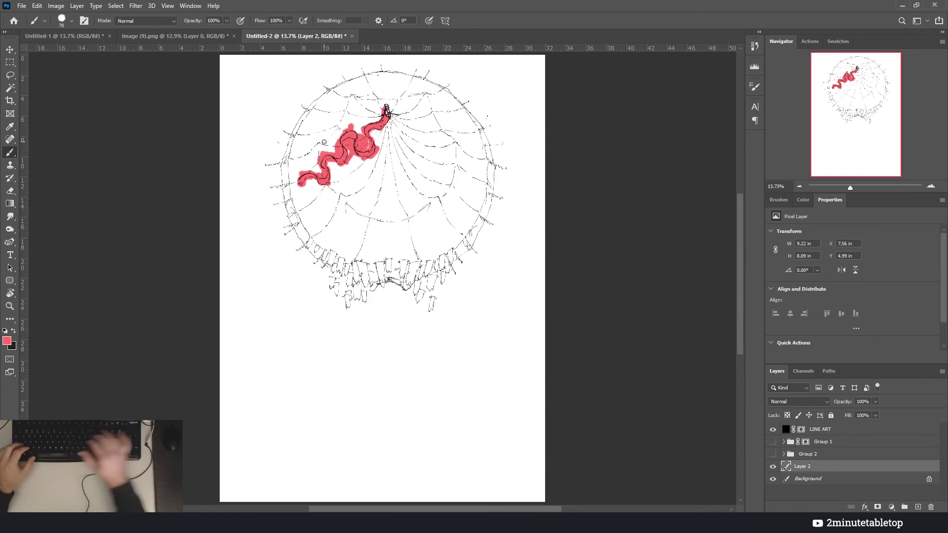